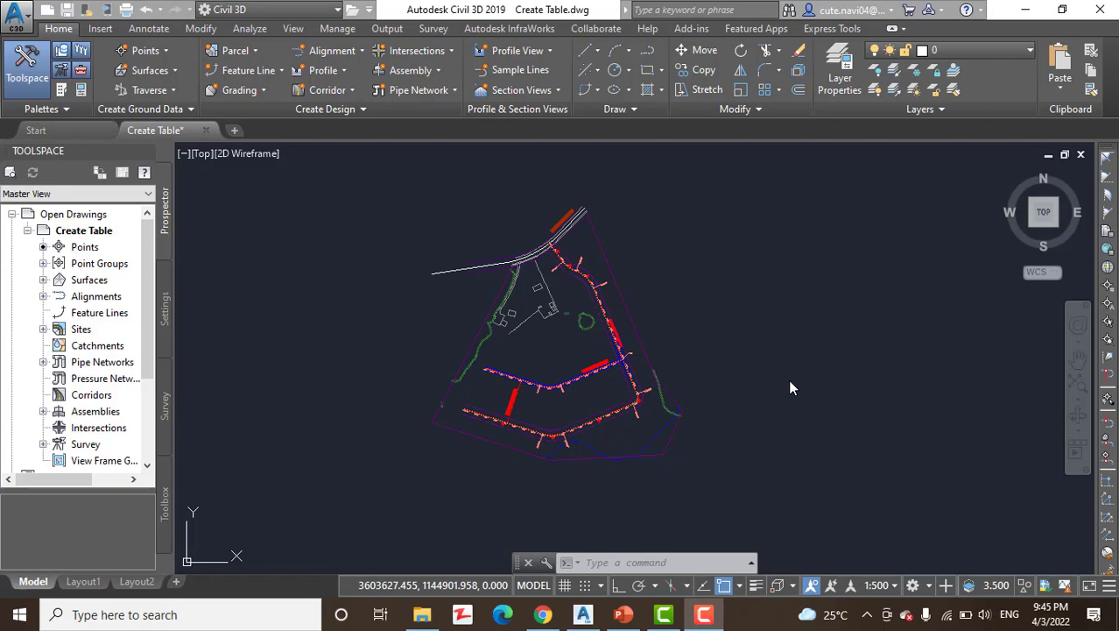
- Minimize Civil 3D to reveal the YouTube channel page in Chrome
click(1025, 9)
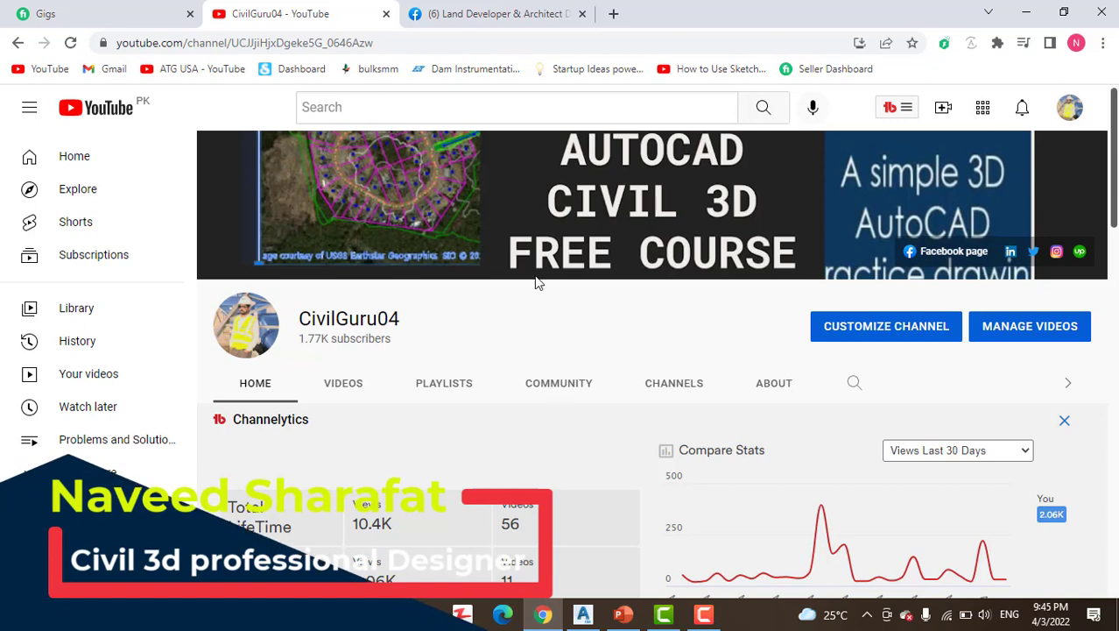
- Switch to the Facebook business page tab in Chrome and scroll through it
click(475, 17)
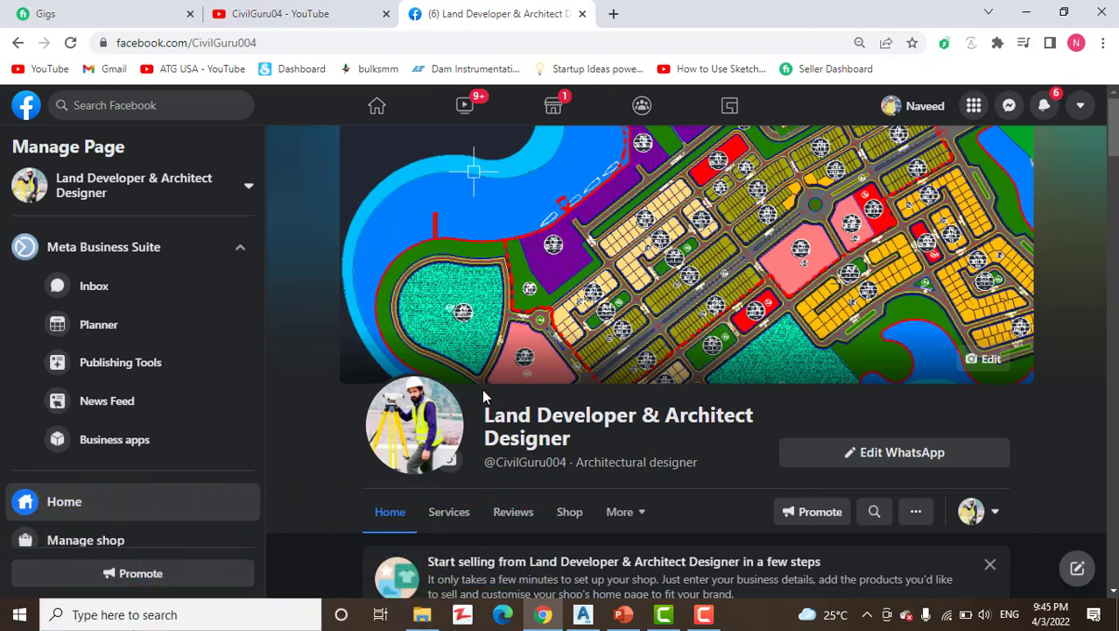
scroll(525, 411, down, 3)
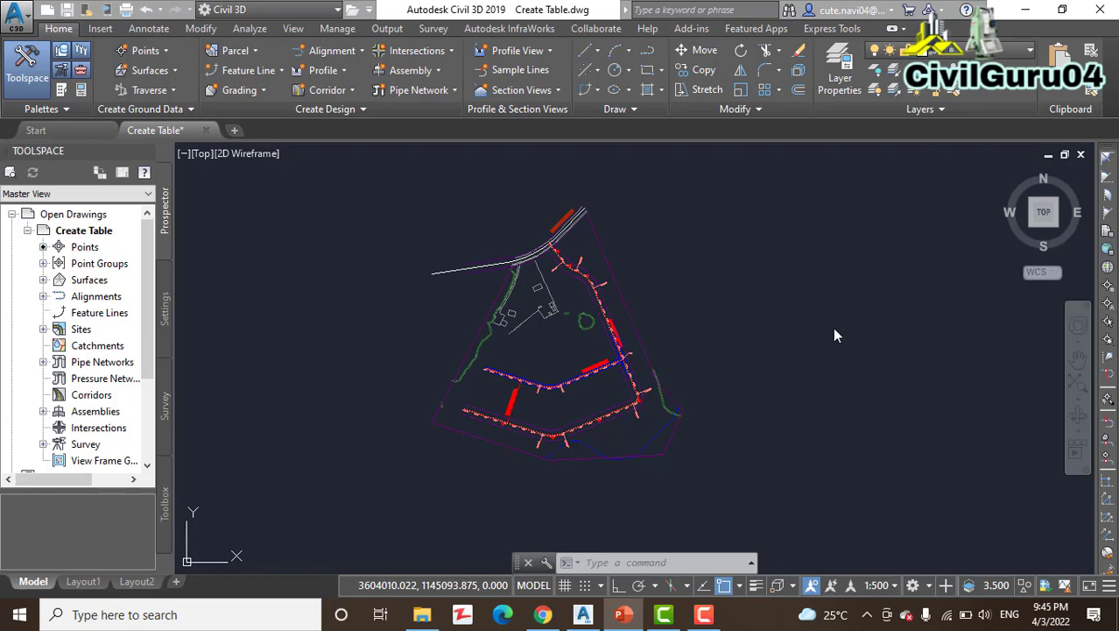
- Zoom and pan along the tagged alignment by the top road to curves C1 and C2
scroll(545, 282, up, 5)
middle_drag(610, 249, 558, 373)
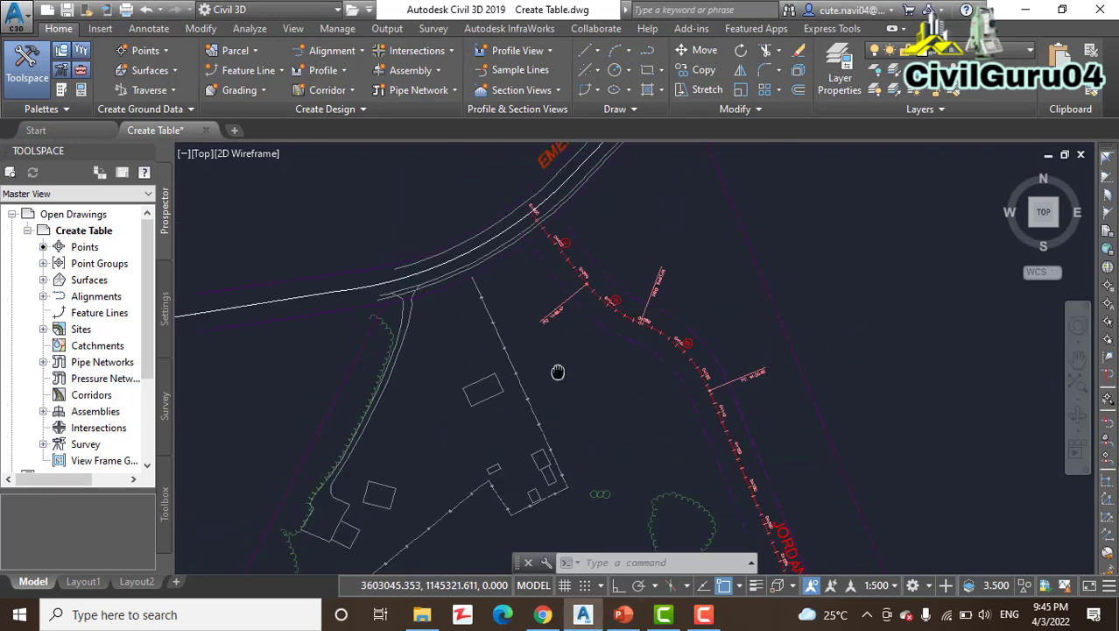
scroll(582, 341, up, 2)
scroll(564, 313, up, 3)
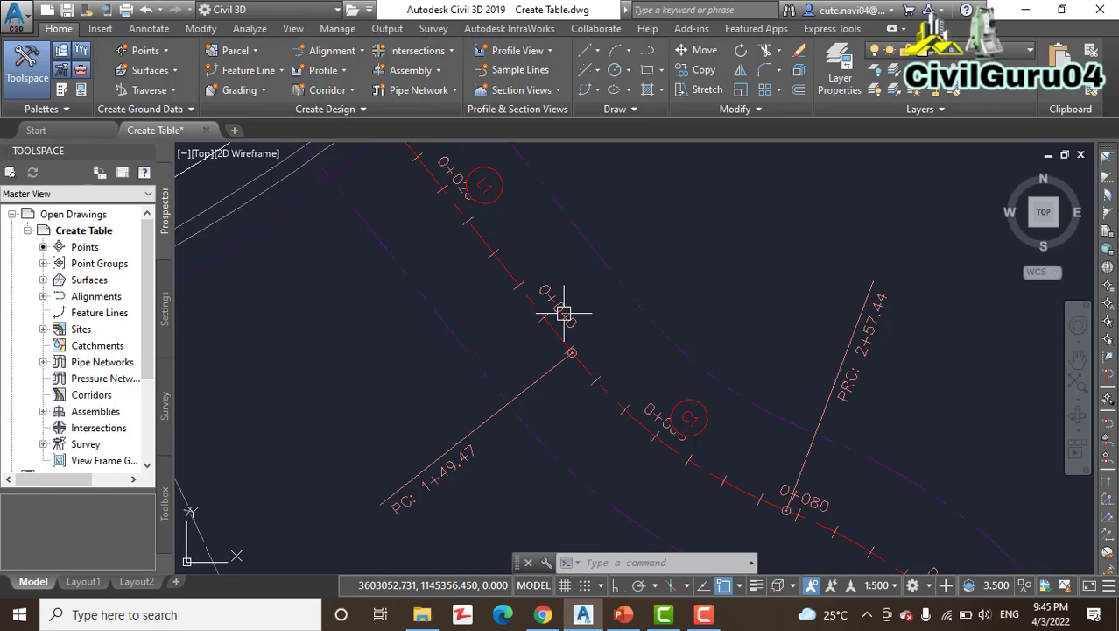
middle_drag(618, 313, 575, 227)
mouse_move(600, 357)
middle_down()
mouse_move(589, 390)
mouse_move(564, 341)
middle_up()
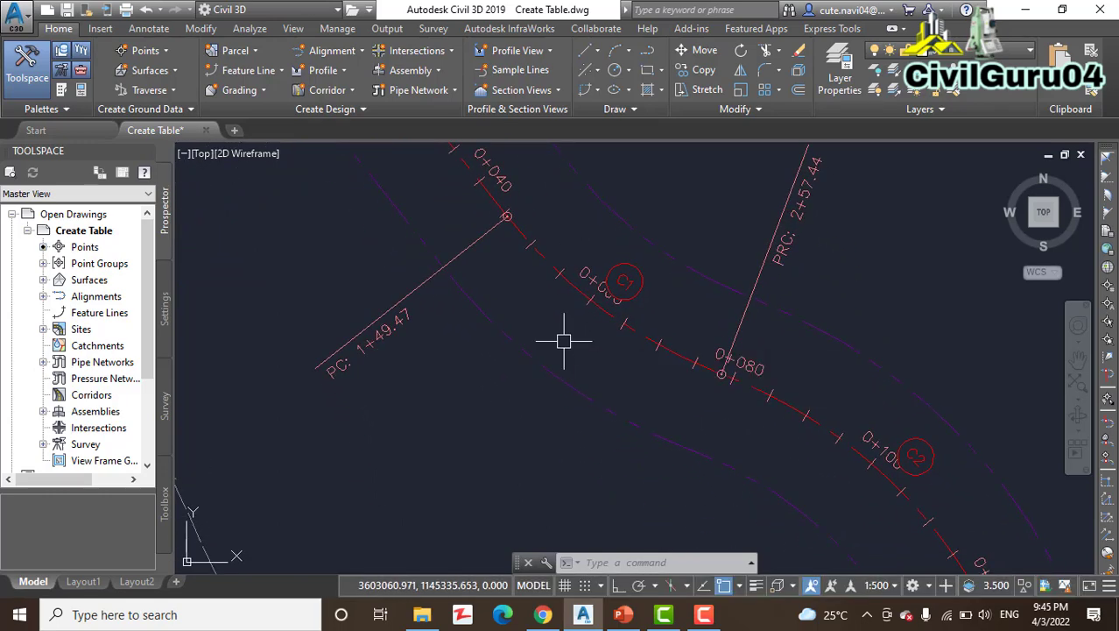
middle_drag(574, 394, 522, 296)
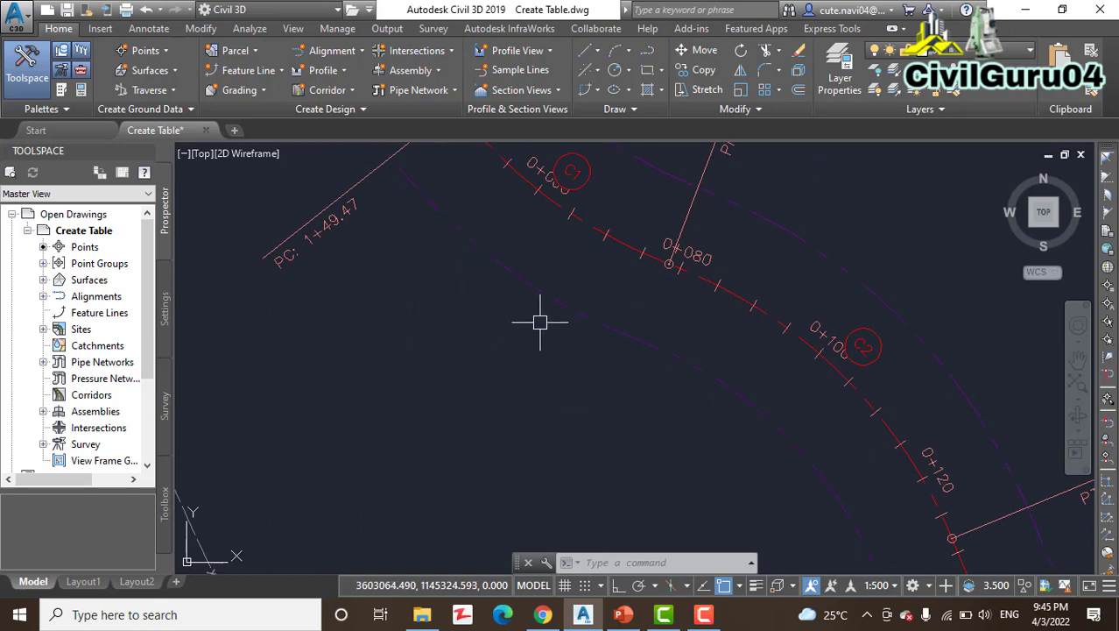
scroll(540, 322, down, 2)
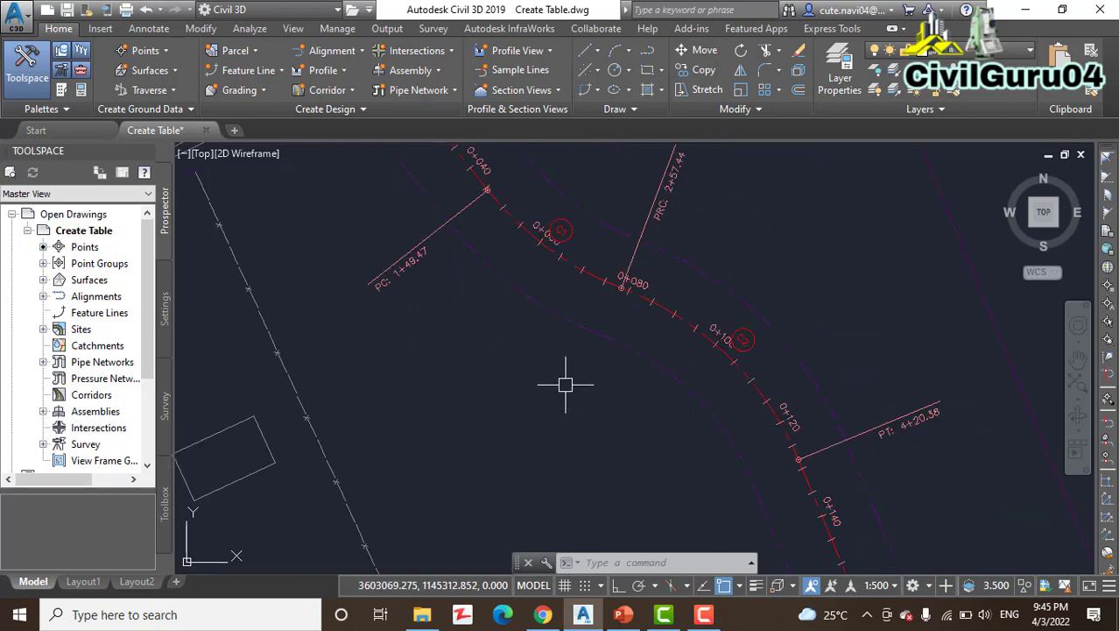
mouse_move(565, 384)
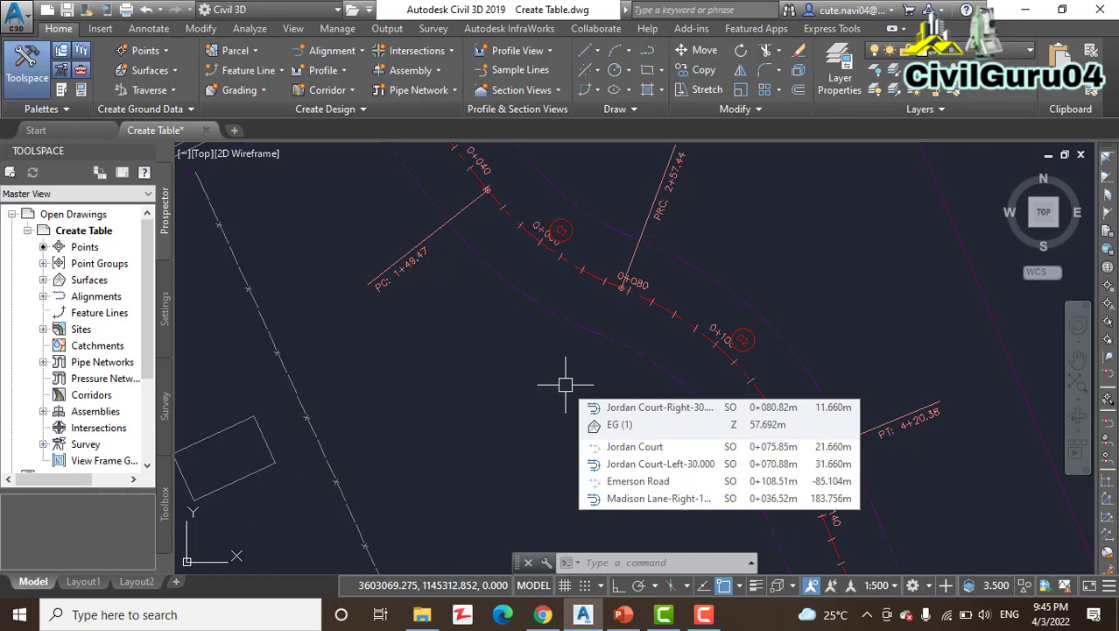
- Follow Jordan Court south past the trees to the Madison Lane junction
scroll(565, 383, down, 1)
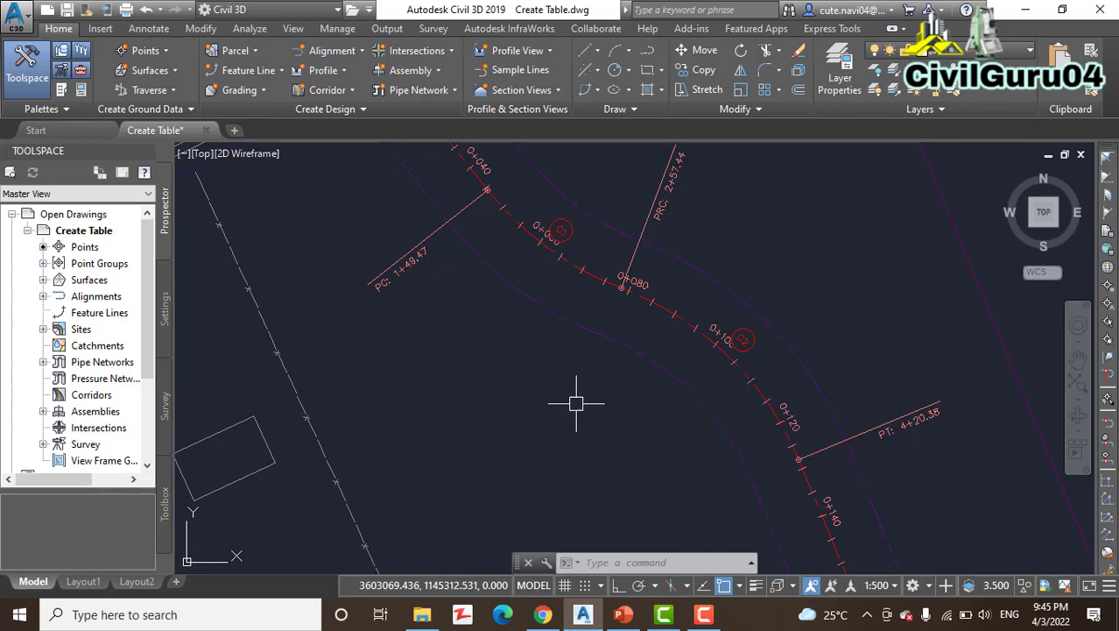
scroll(587, 316, down, 1)
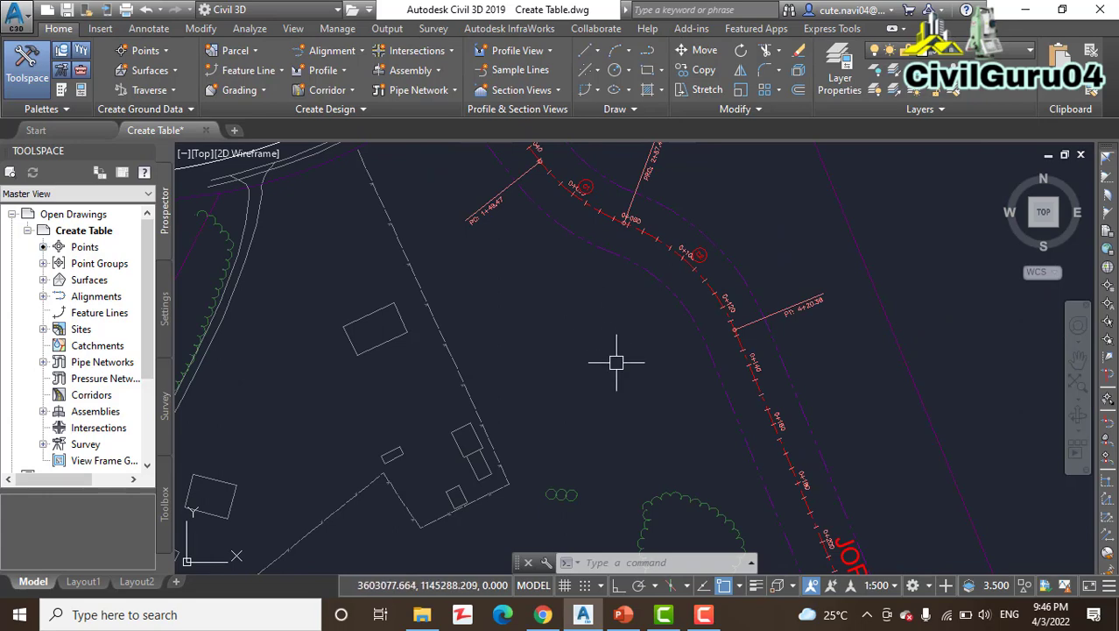
middle_drag(617, 362, 586, 272)
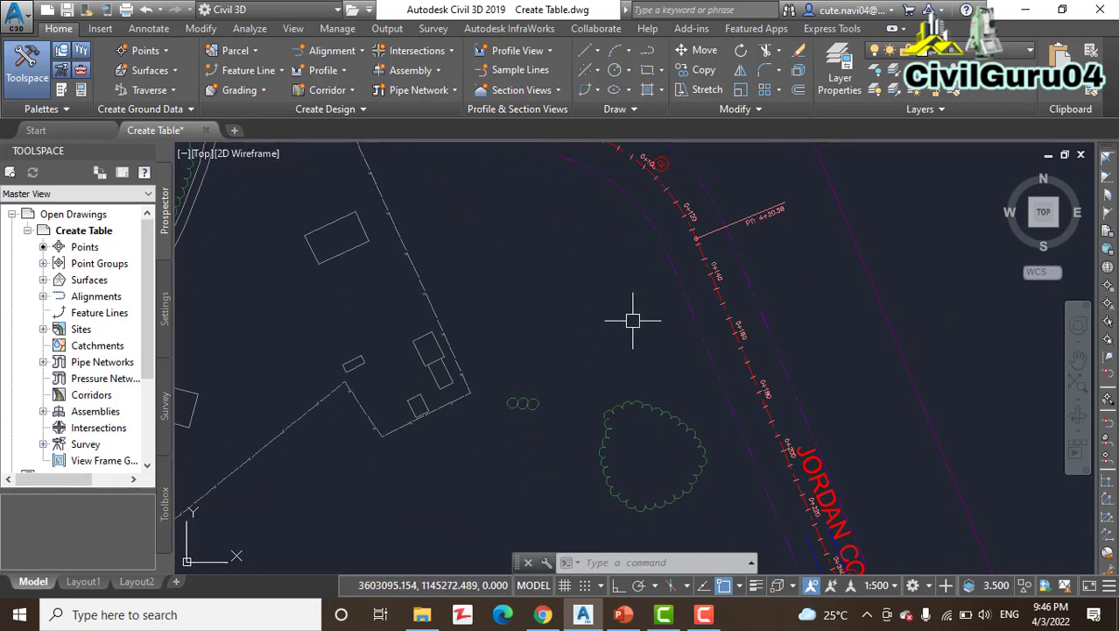
mouse_move(633, 321)
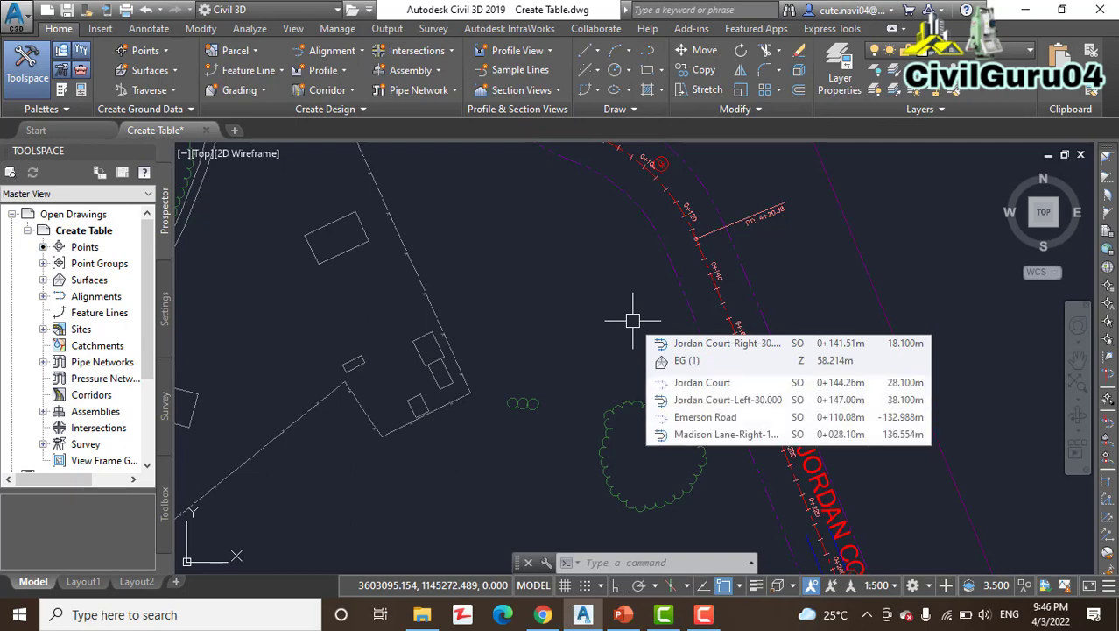
middle_drag(632, 320, 637, 239)
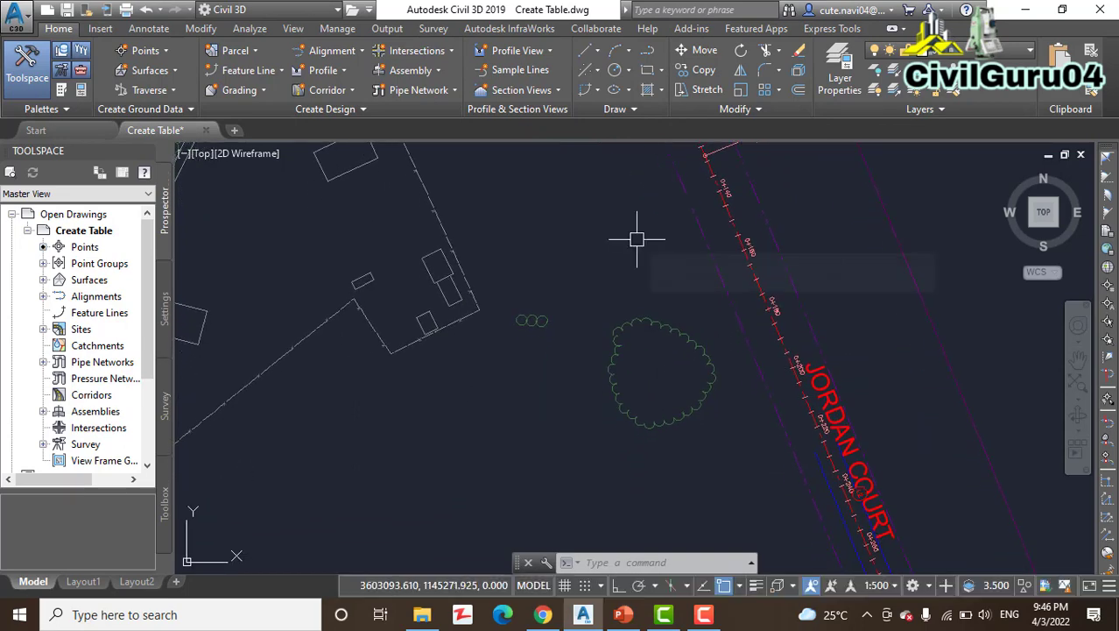
middle_drag(623, 302, 613, 236)
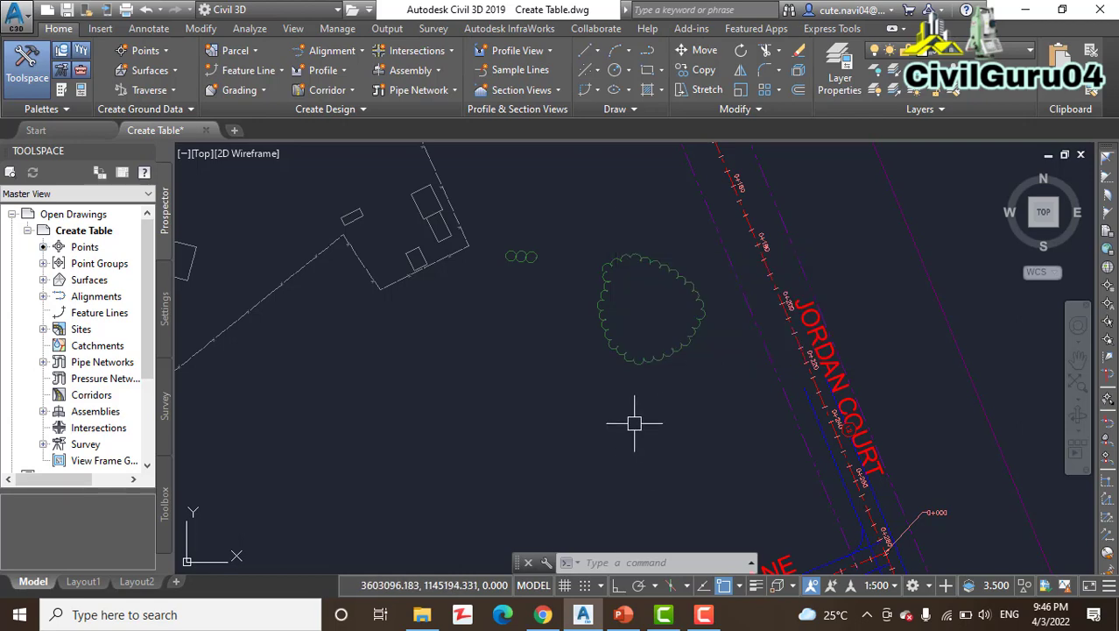
middle_drag(637, 425, 624, 379)
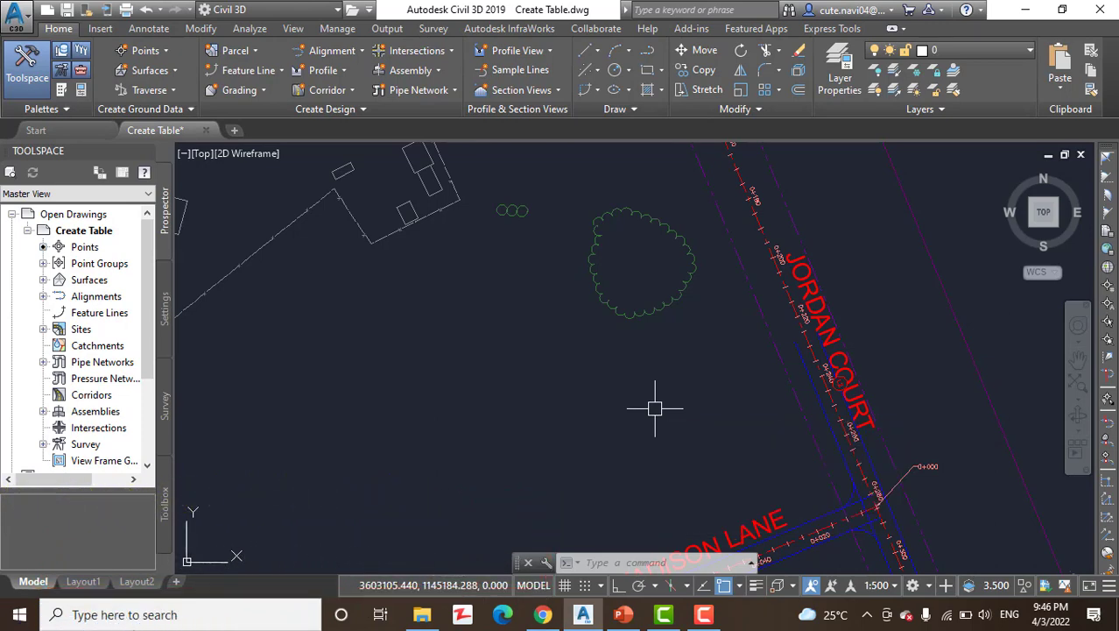
middle_drag(637, 425, 629, 380)
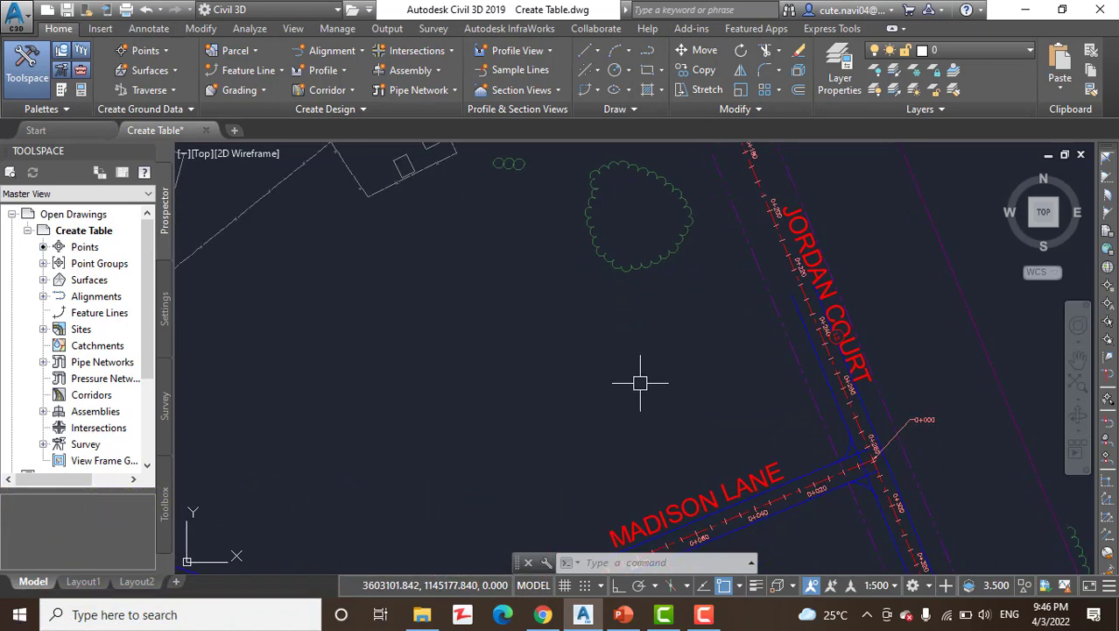
mouse_move(633, 382)
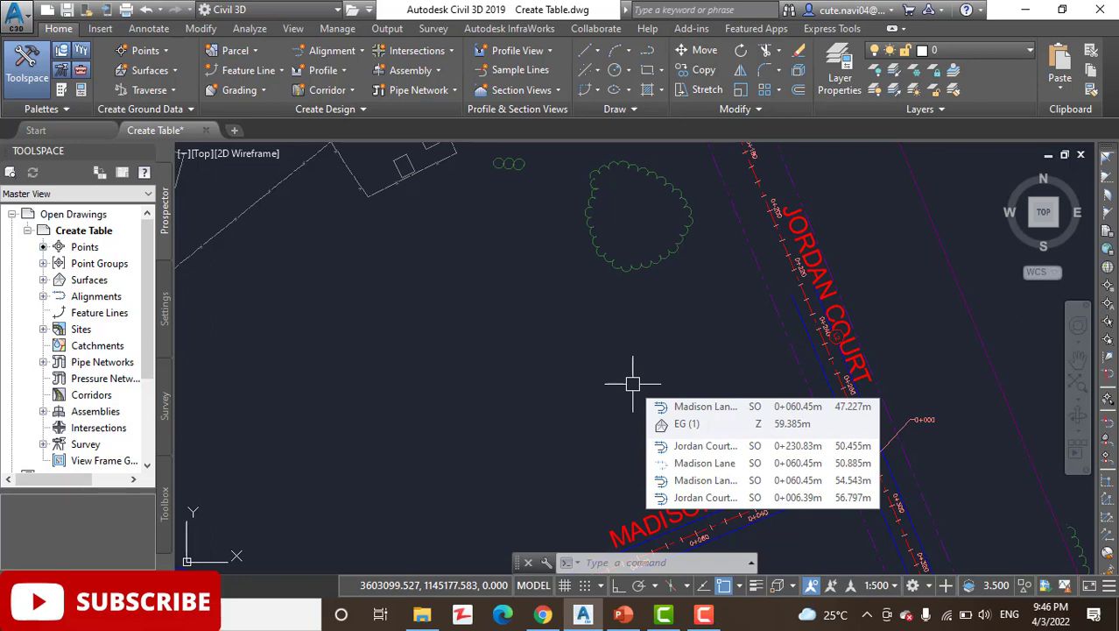
mouse_move(632, 383)
middle_down()
mouse_move(672, 390)
mouse_move(774, 325)
middle_up()
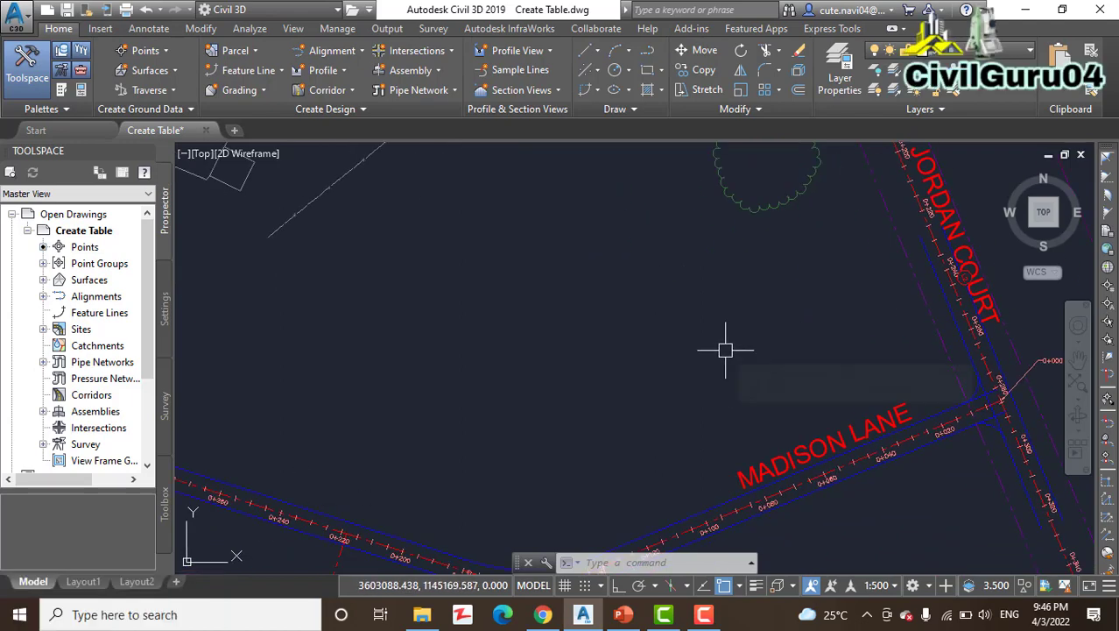
- Pan along Madison Lane to bring Logan Court and the lower road into view
scroll(741, 343, down, 2)
scroll(725, 366, down, 1)
middle_drag(725, 366, 761, 261)
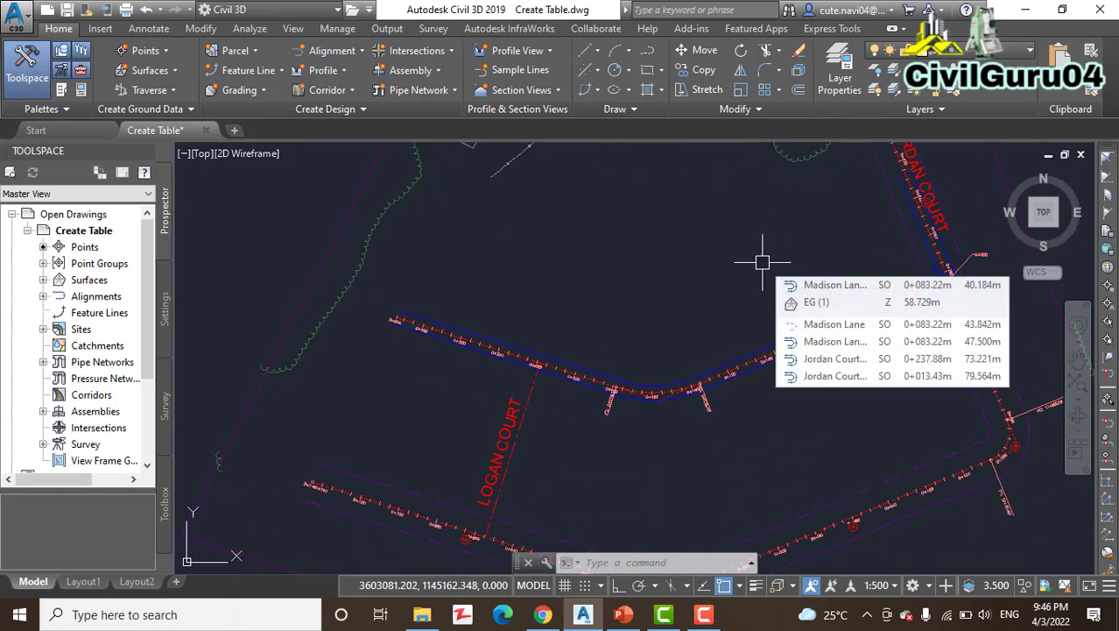
mouse_move(762, 261)
middle_drag(762, 261, 760, 153)
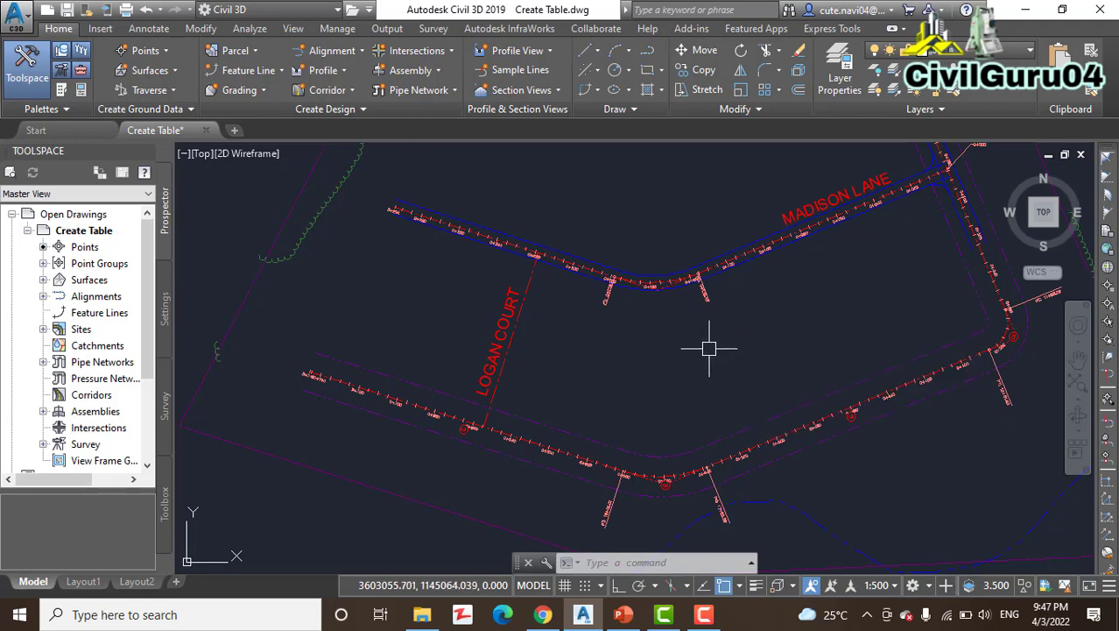
middle_drag(712, 345, 659, 306)
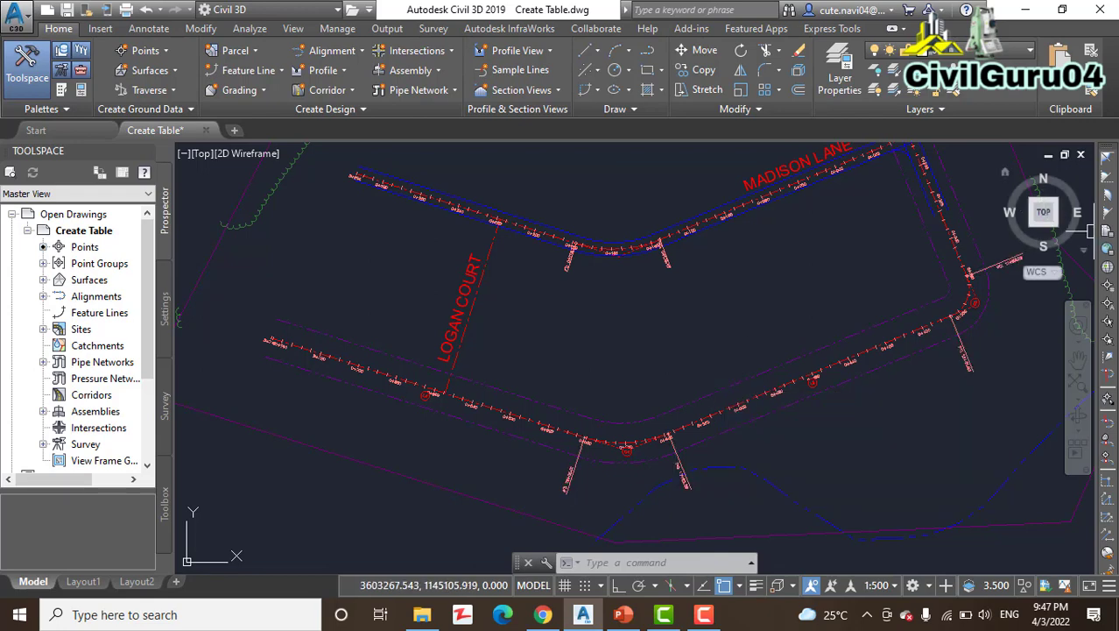
key(alt+Tab)
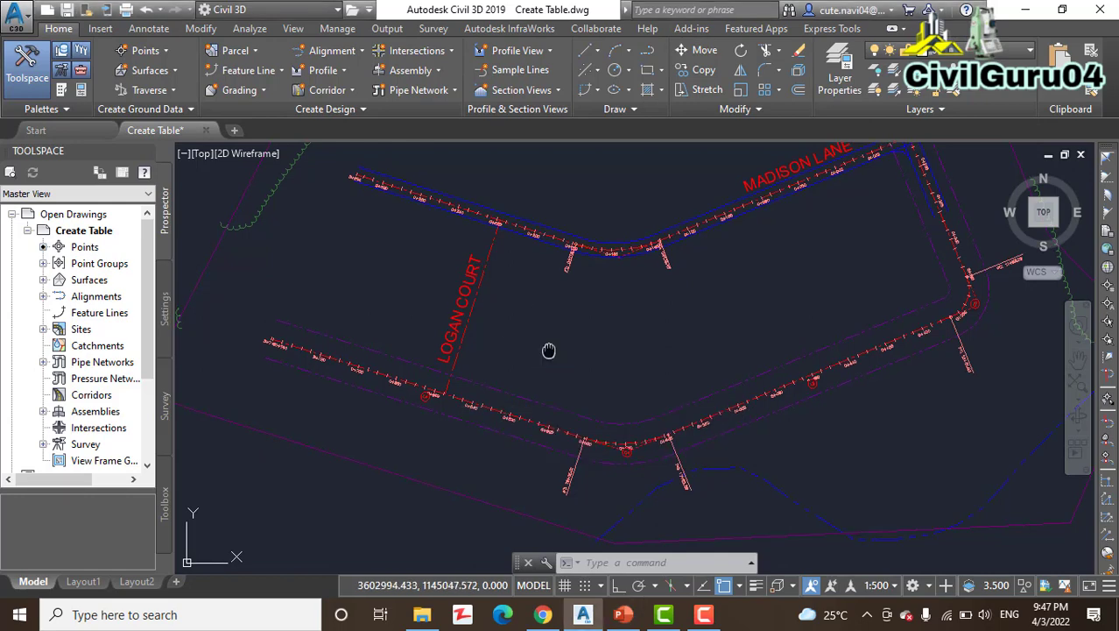
- Zoom out and recentre so the whole site plan is visible
middle_drag(549, 350, 568, 386)
scroll(568, 386, down, 3)
scroll(569, 387, down, 2)
mouse_move(586, 451)
middle_down()
mouse_move(569, 423)
mouse_move(571, 361)
middle_up()
middle_drag(575, 300, 565, 357)
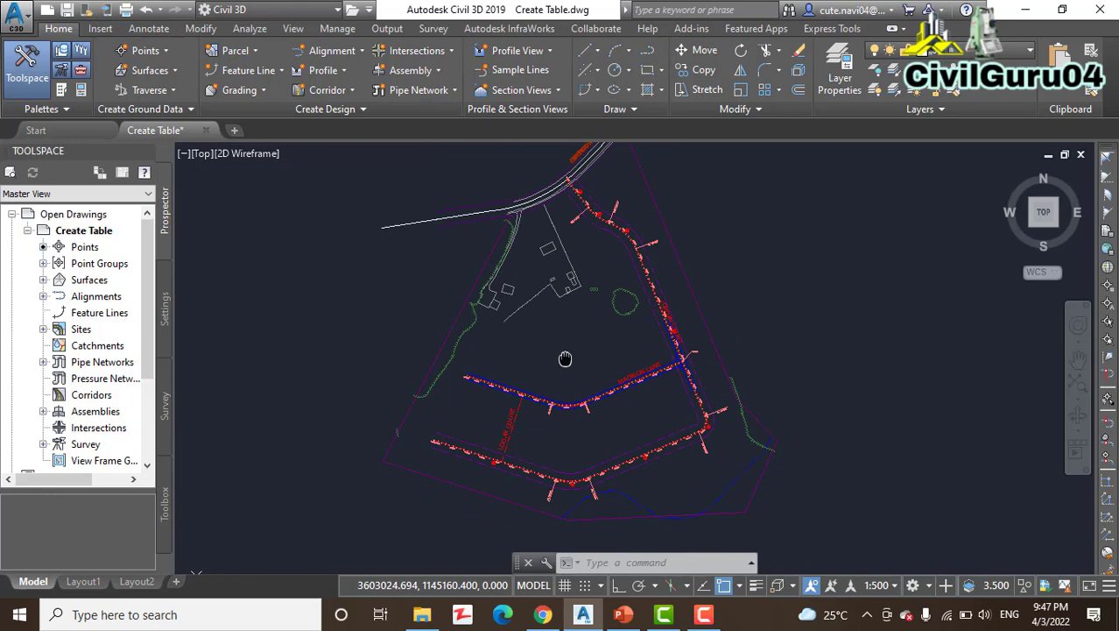
mouse_move(564, 358)
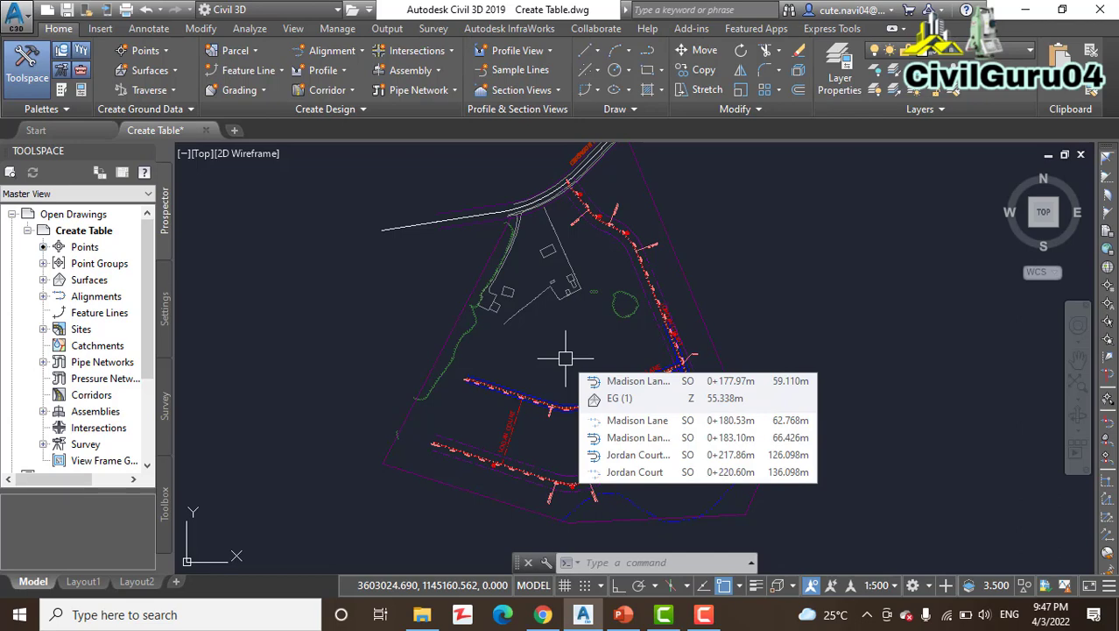
middle_drag(565, 357, 516, 319)
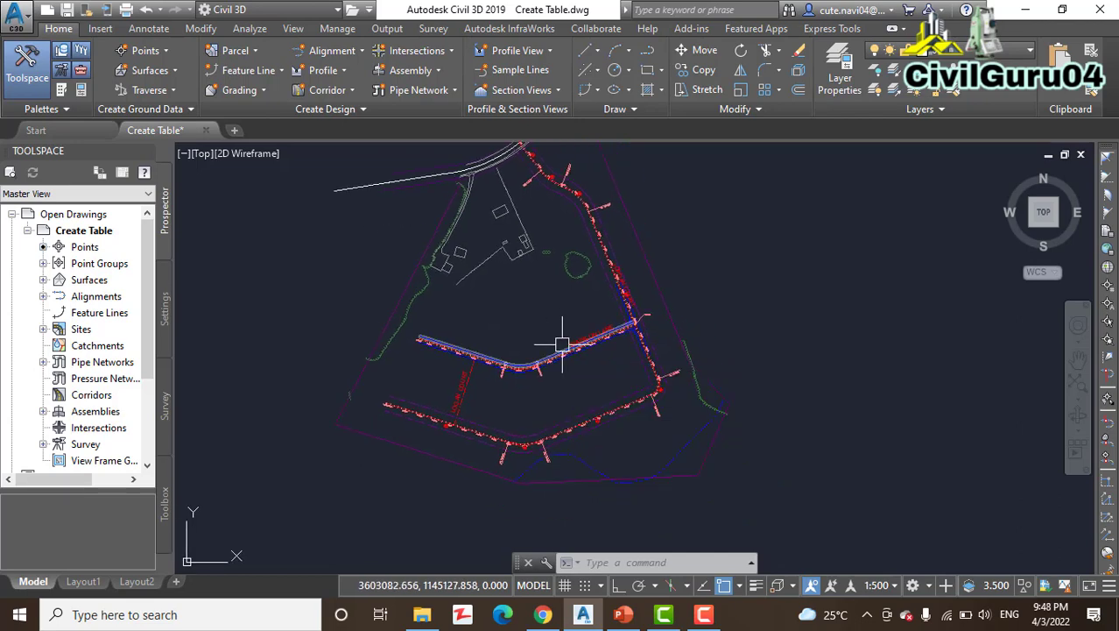
middle_drag(565, 361, 566, 361)
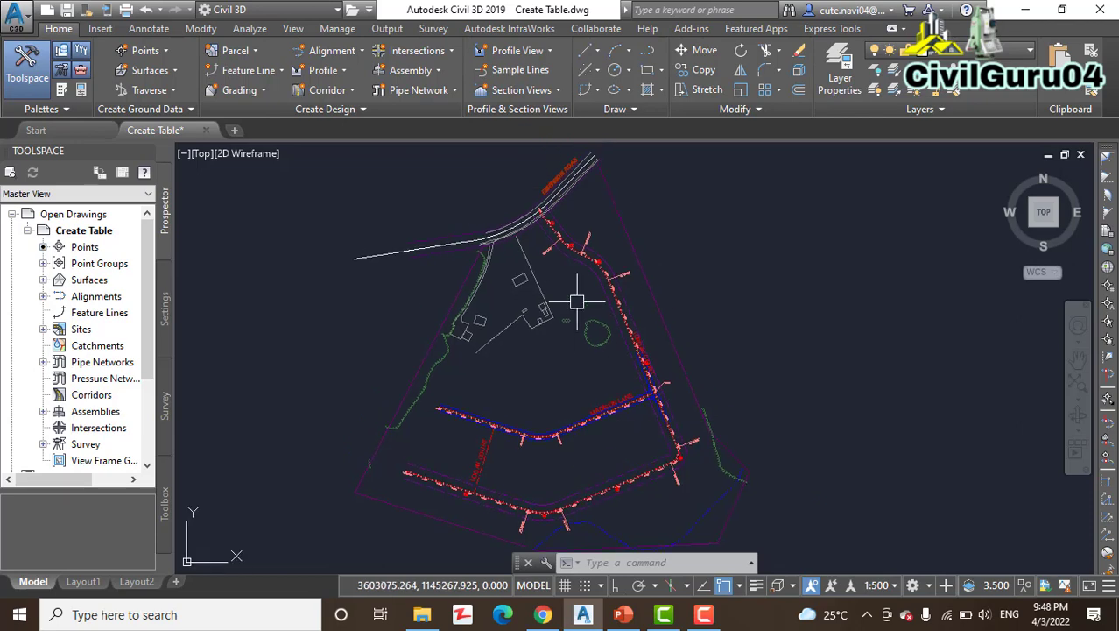
- Select the Jordan Court alignment and start an Add Segments alignment table
scroll(579, 256, up, 5)
scroll(699, 383, up, 2)
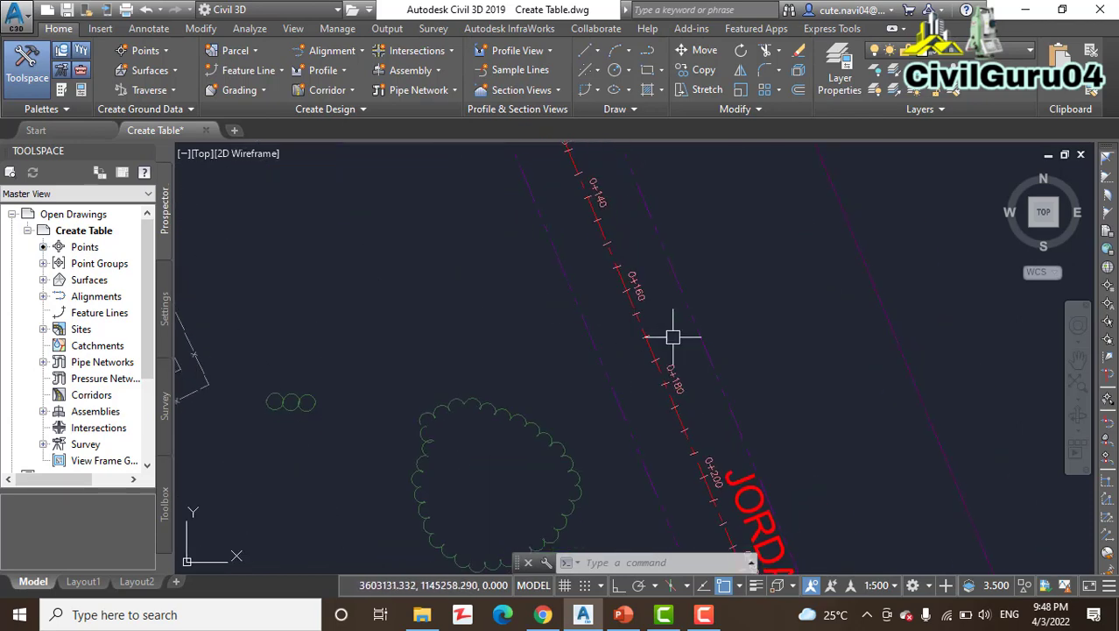
scroll(669, 332, up, 2)
click(639, 328)
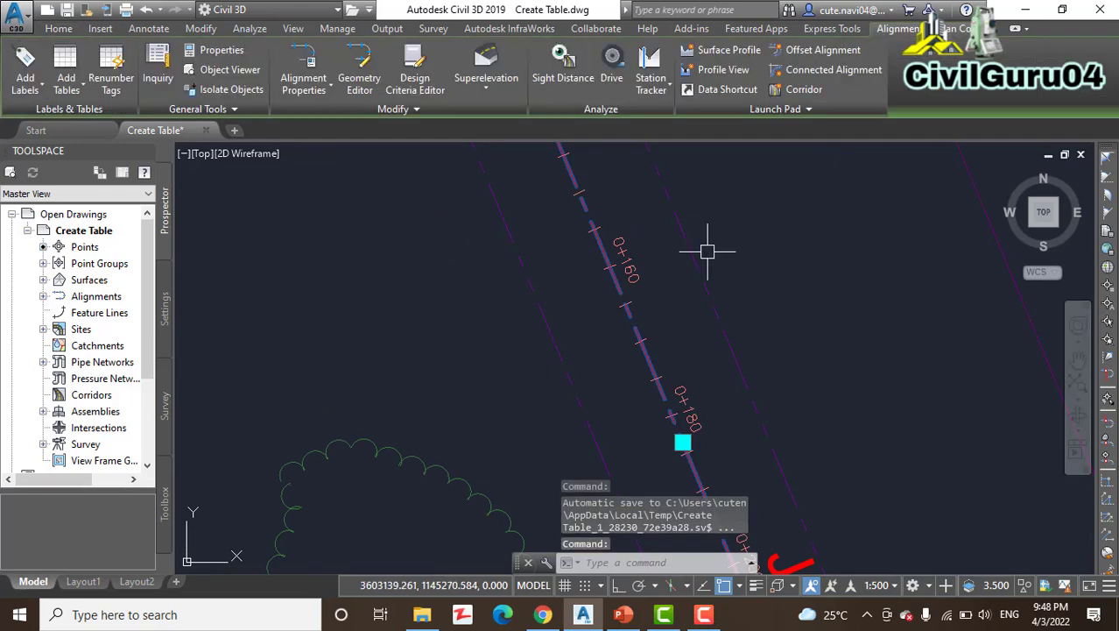
click(66, 88)
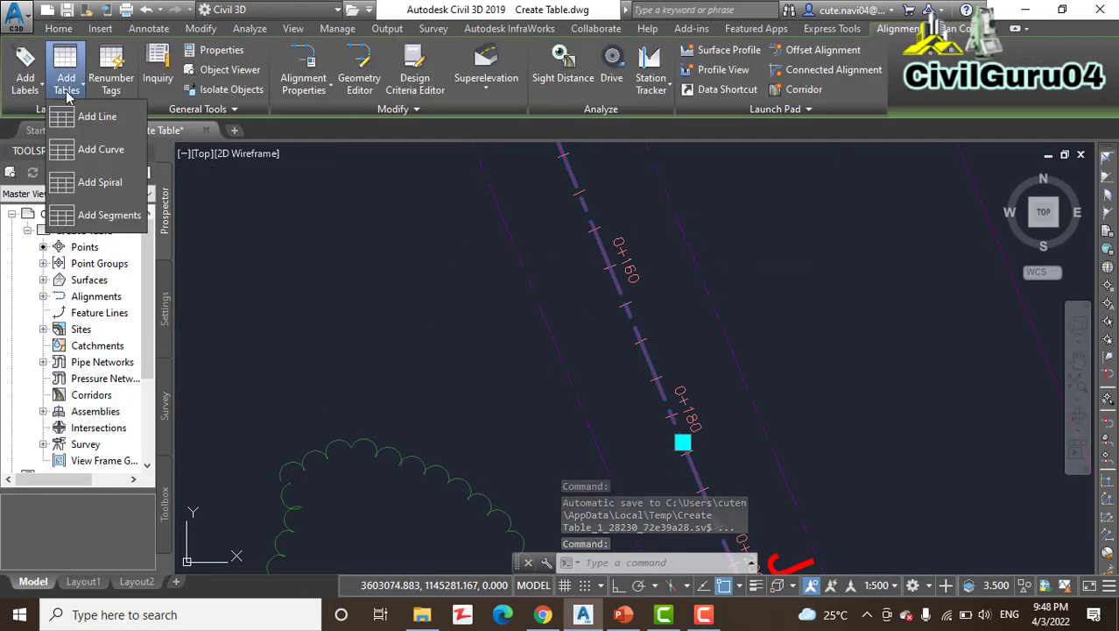
click(100, 214)
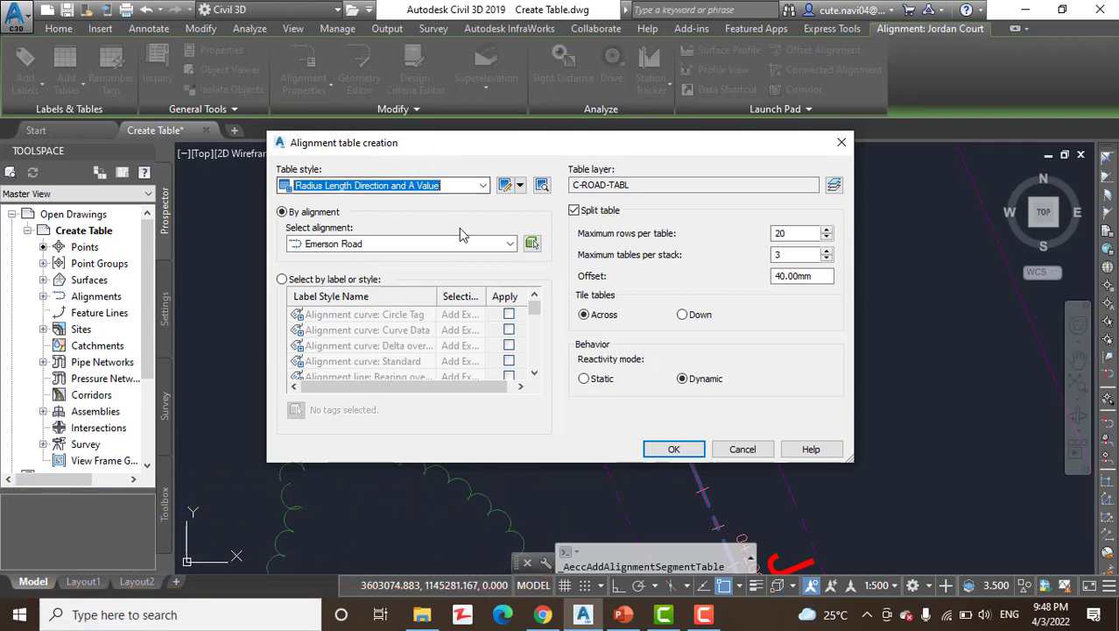
- Choose Select by label or style, then enlarge the dialog and widen the Label Style Name column
click(283, 282)
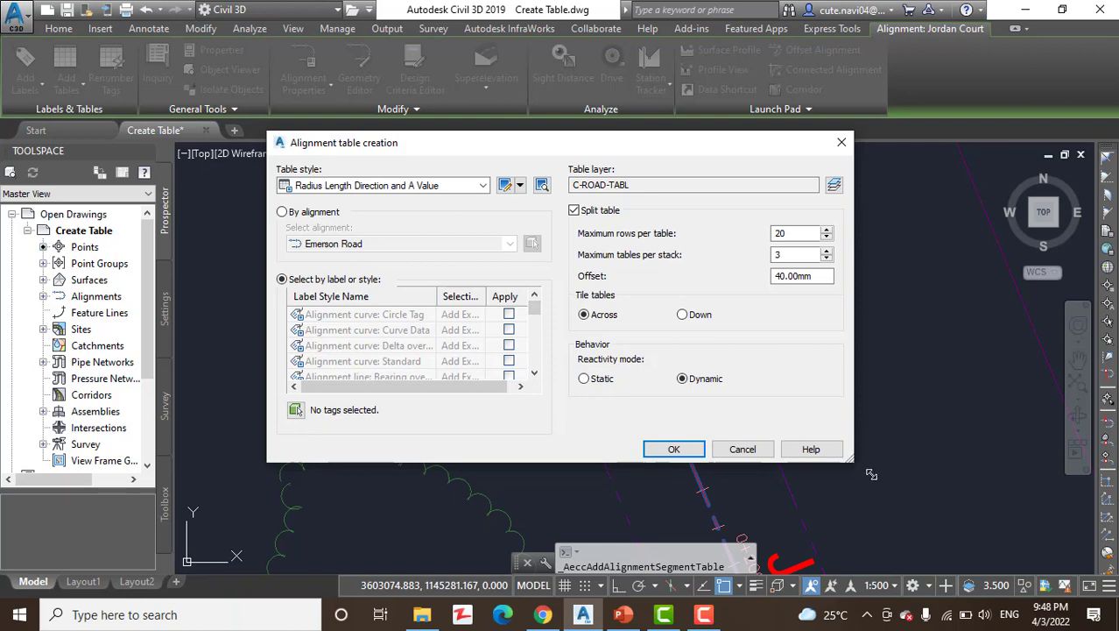
drag(871, 474, 911, 478)
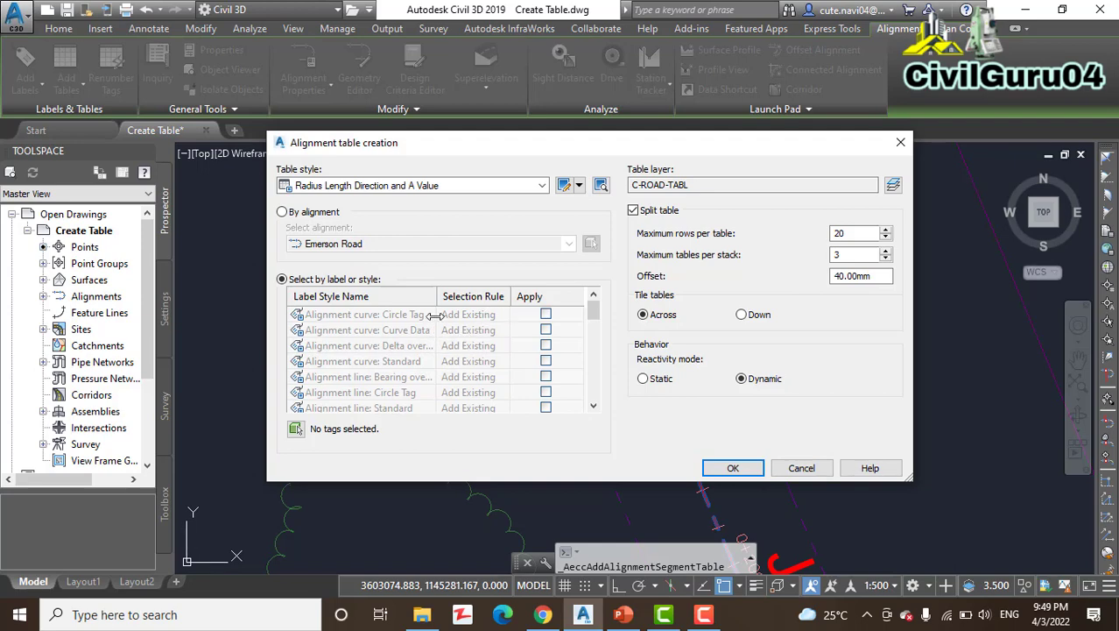
drag(438, 314, 445, 314)
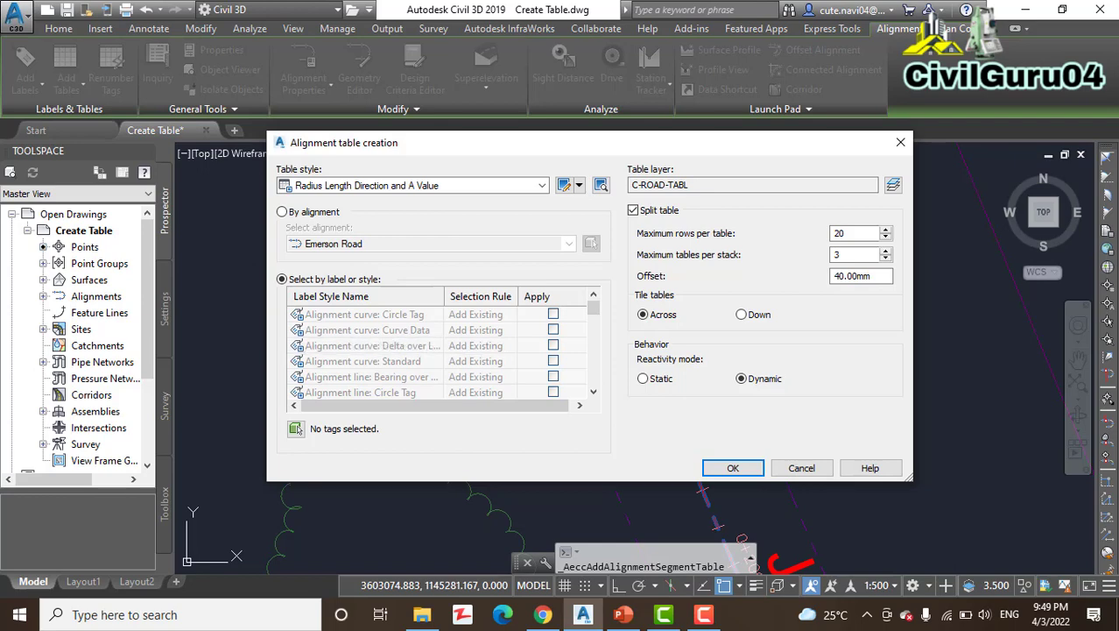
key(alt+Tab)
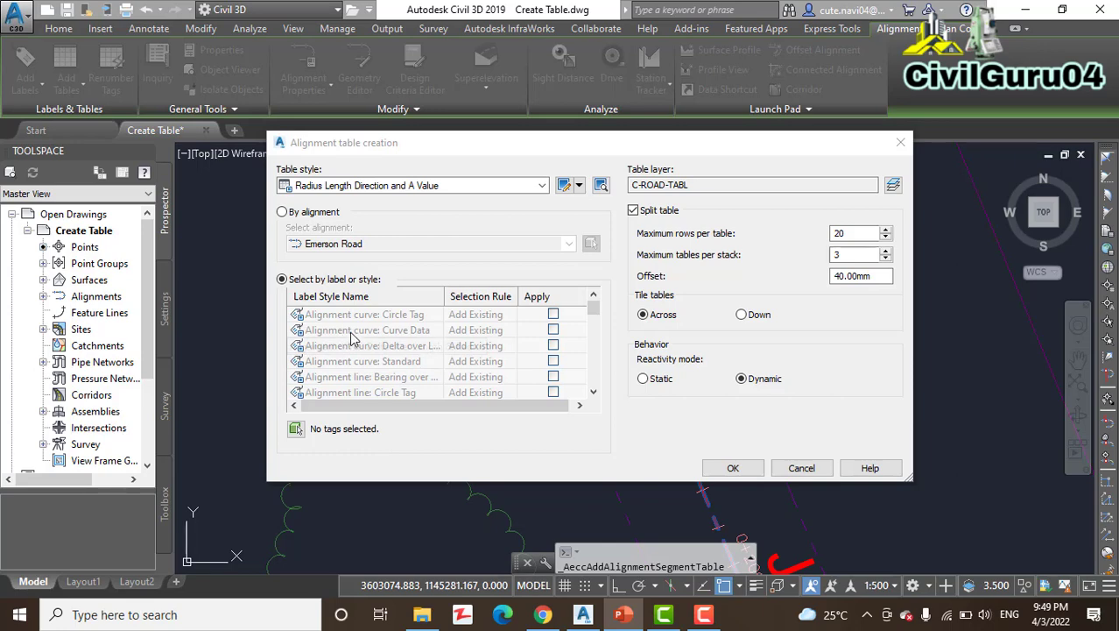
- Apply the Alignment curve and Alignment line Circle Tag styles, leaving Alignment line: Standard unticked
click(553, 315)
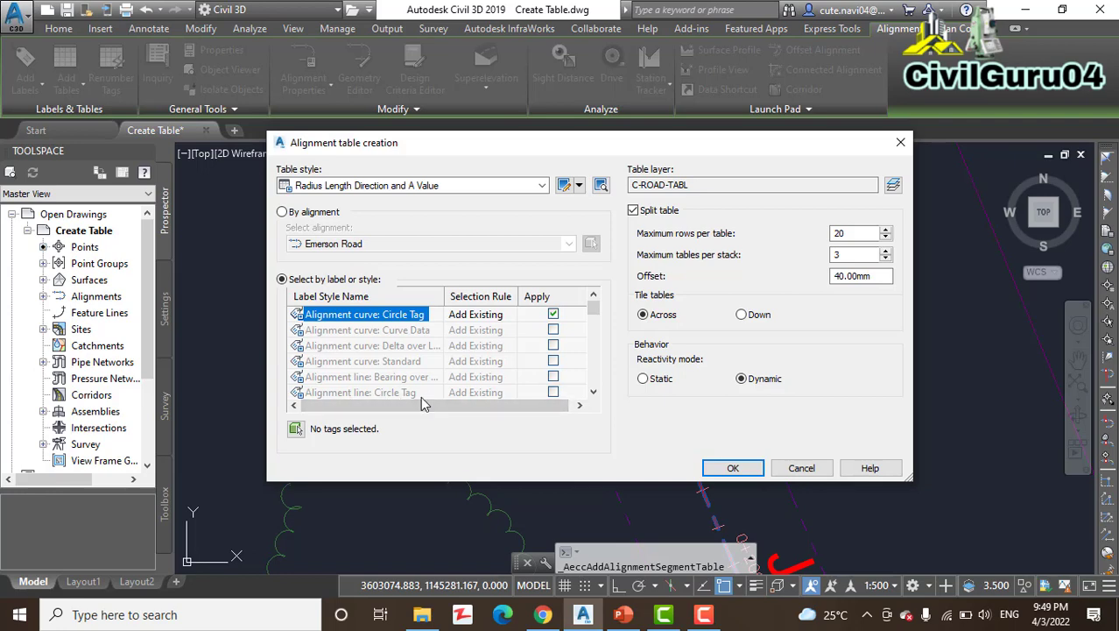
click(554, 393)
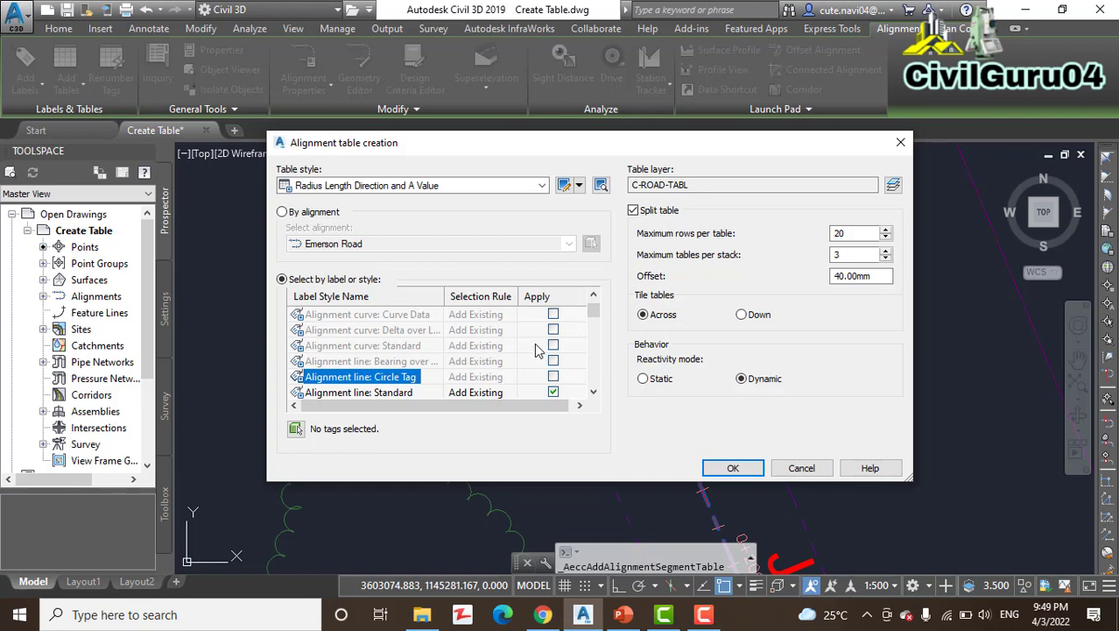
scroll(538, 349, up, 1)
scroll(540, 350, down, 2)
scroll(522, 378, down, 2)
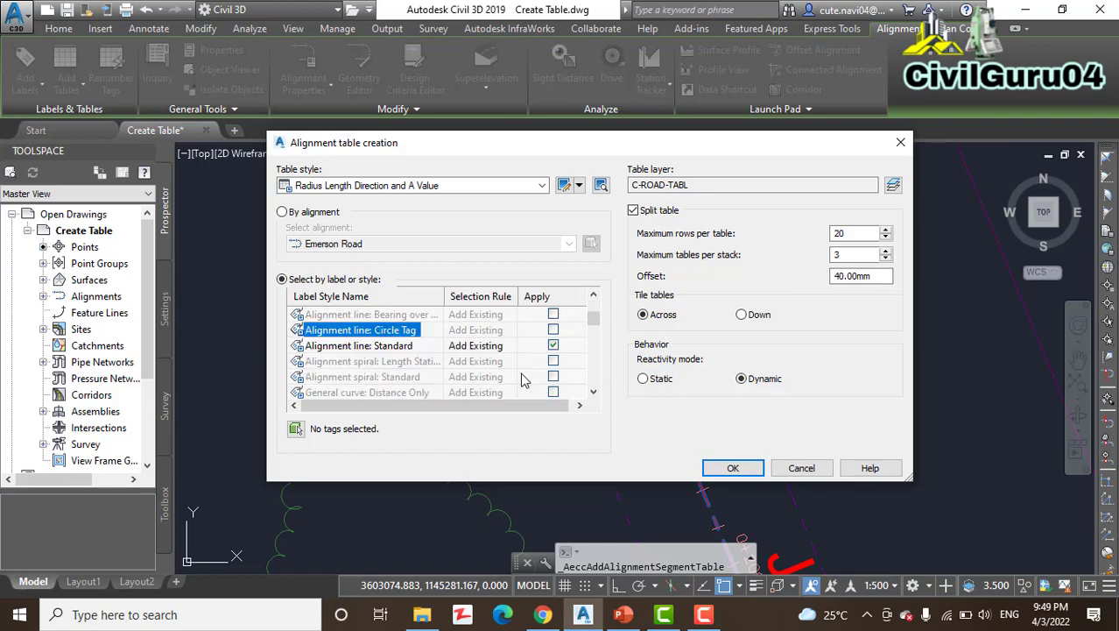
scroll(449, 385, up, 2)
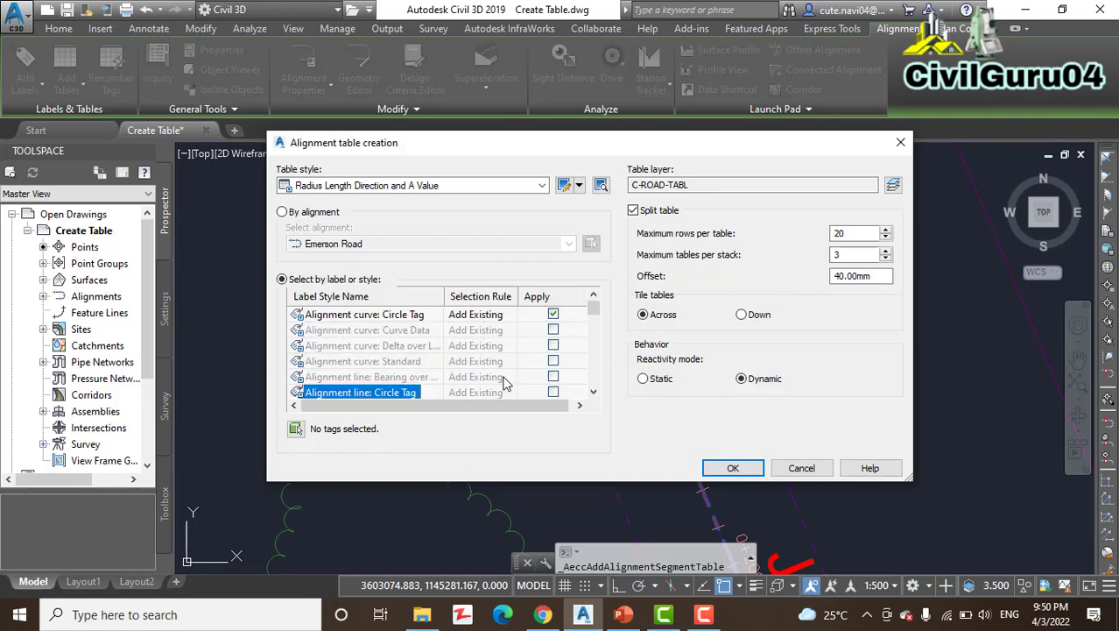
scroll(506, 383, down, 2)
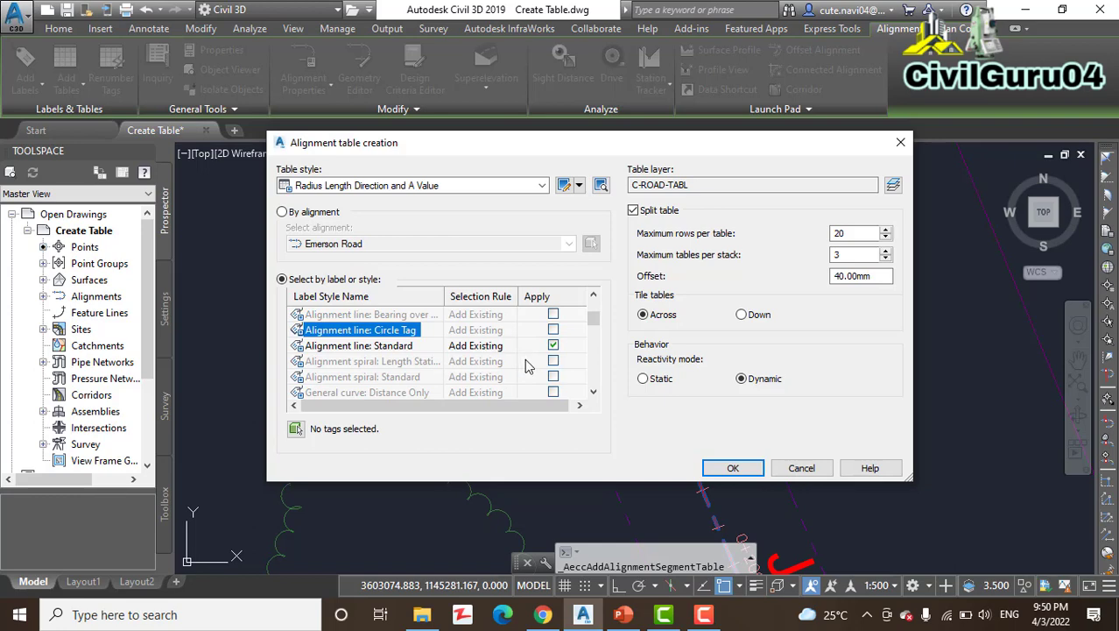
click(552, 330)
click(554, 346)
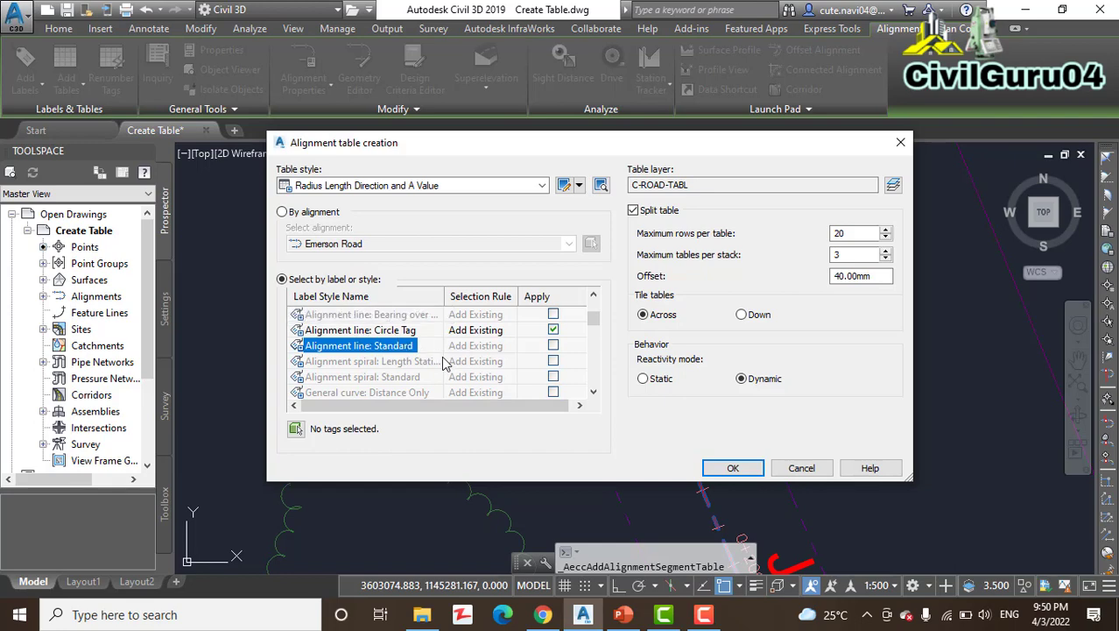
scroll(443, 364, up, 2)
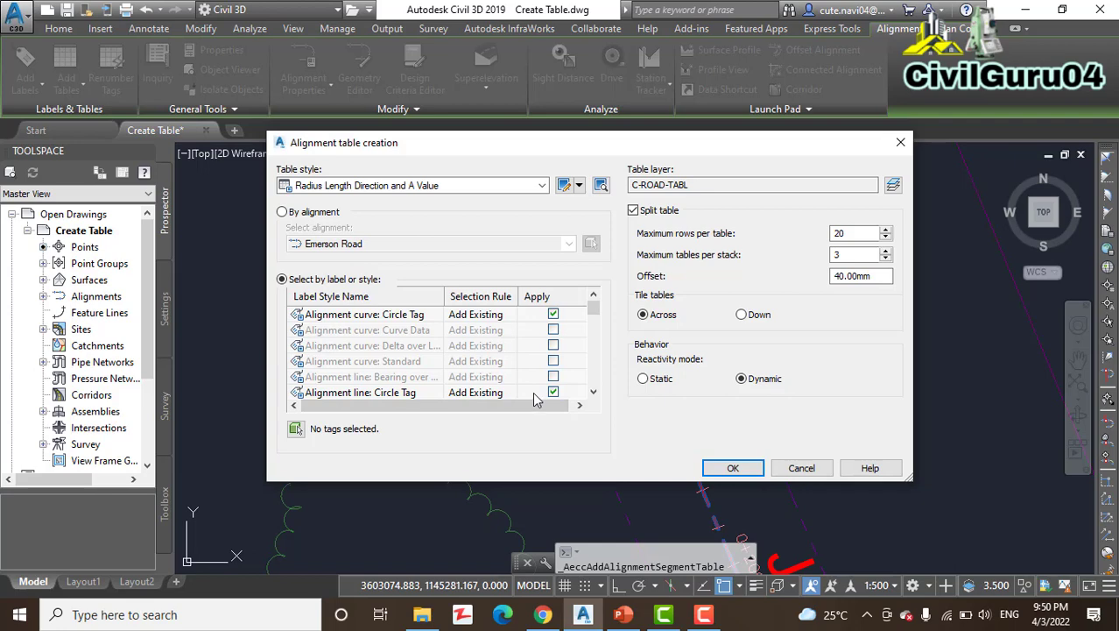
- Place the L1–L4, C1–C4 segment table in open space beside Jordan Court
click(734, 468)
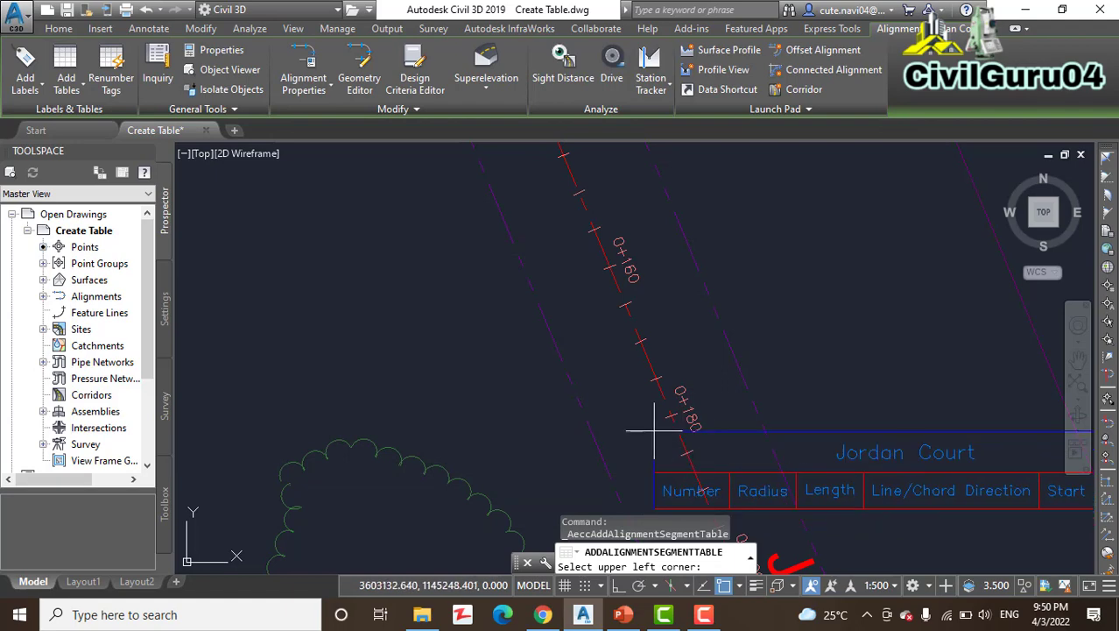
scroll(723, 390, down, 5)
middle_drag(727, 401, 433, 451)
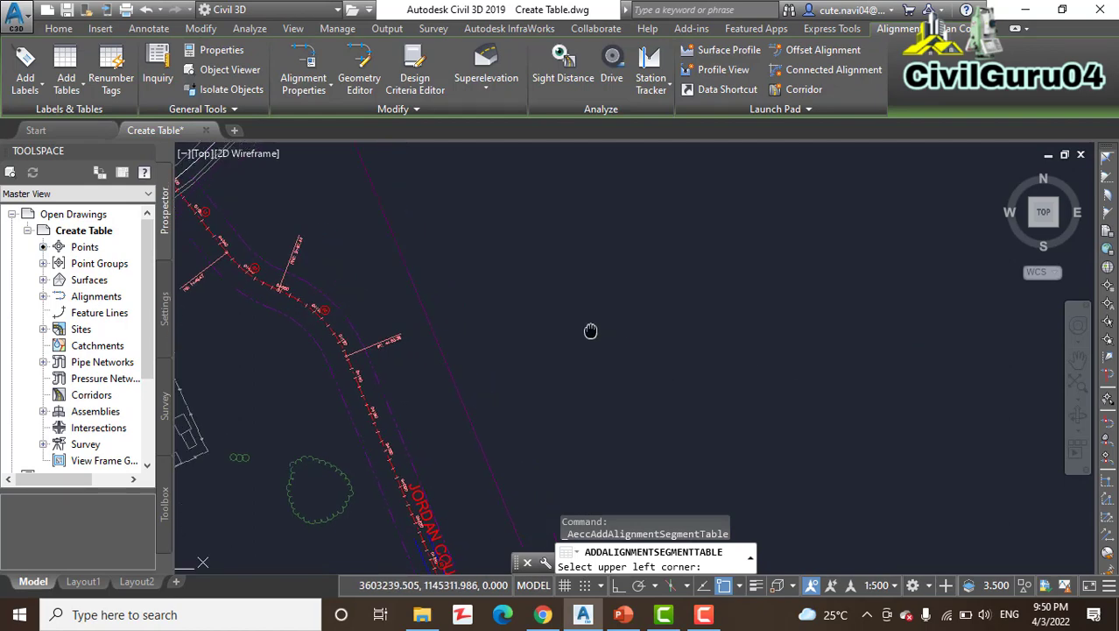
middle_drag(589, 327, 507, 377)
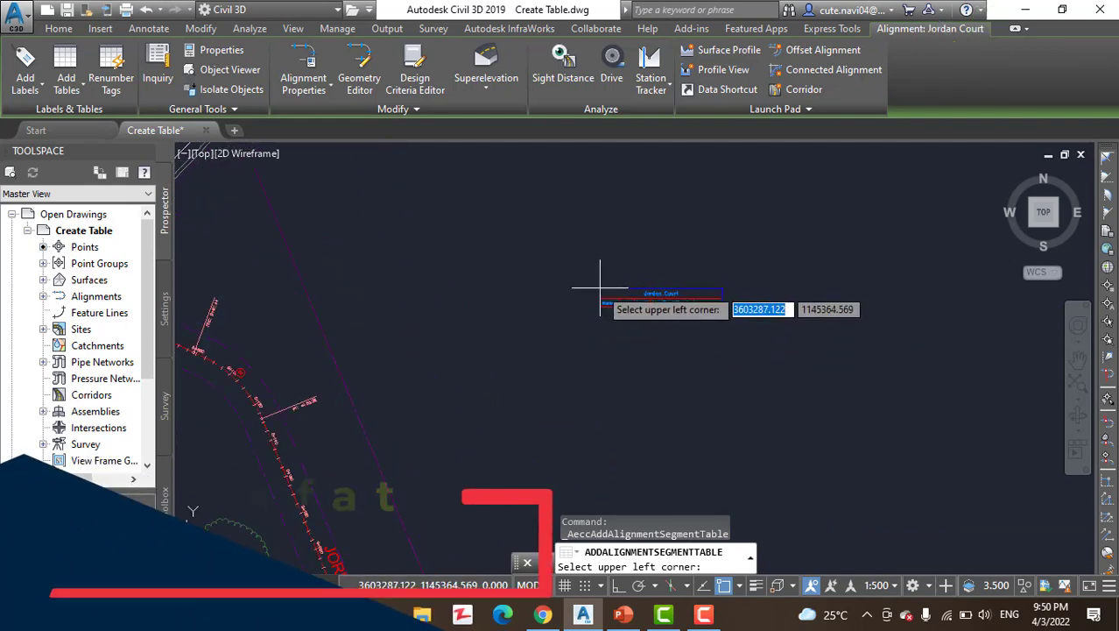
click(600, 287)
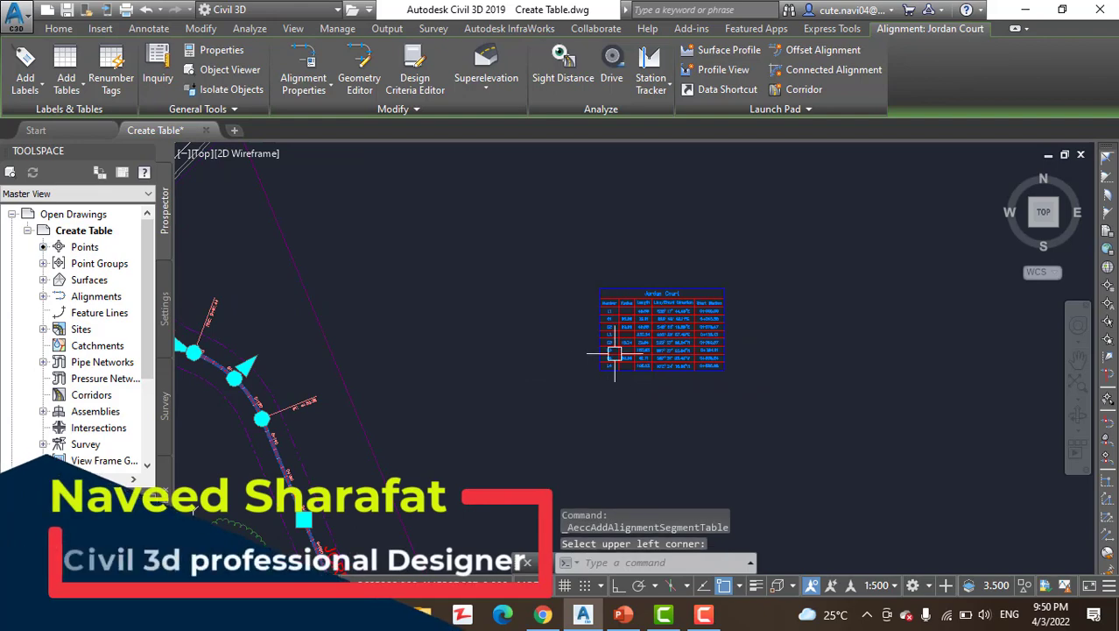
scroll(635, 329, up, 3)
scroll(671, 355, up, 2)
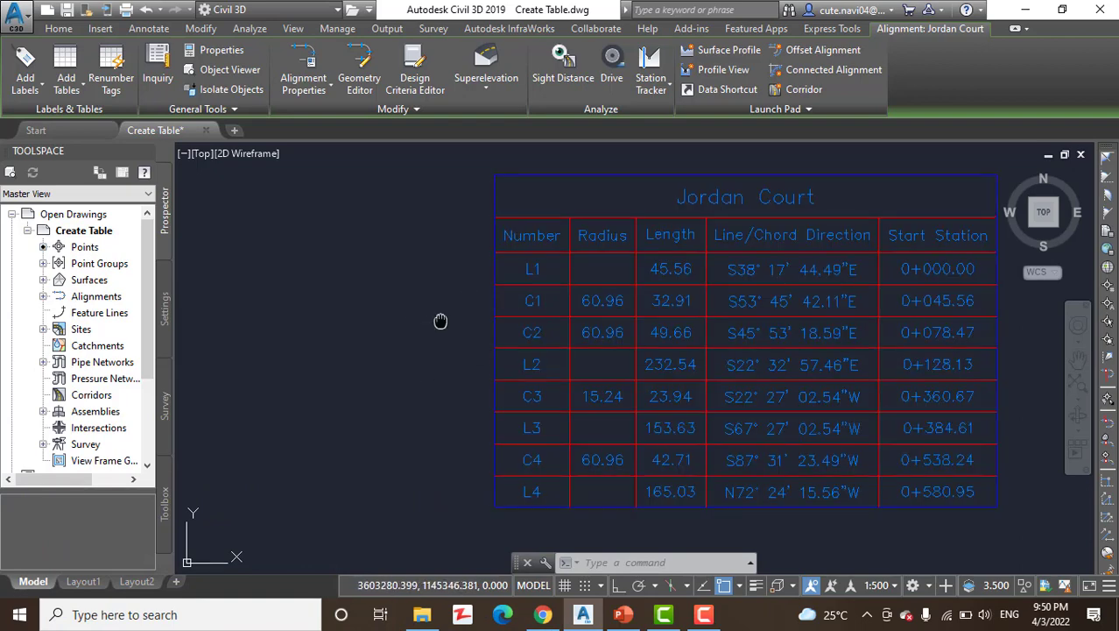
middle_drag(440, 319, 521, 295)
scroll(586, 316, down, 5)
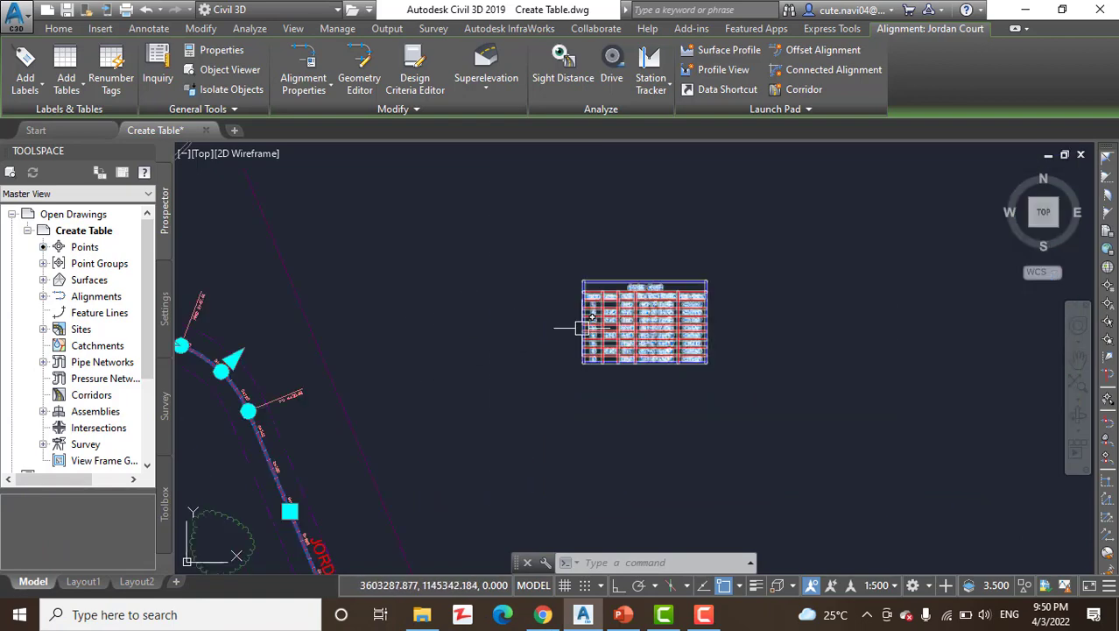
mouse_move(526, 353)
middle_down()
mouse_move(649, 389)
mouse_move(782, 394)
middle_up()
scroll(491, 333, up, 5)
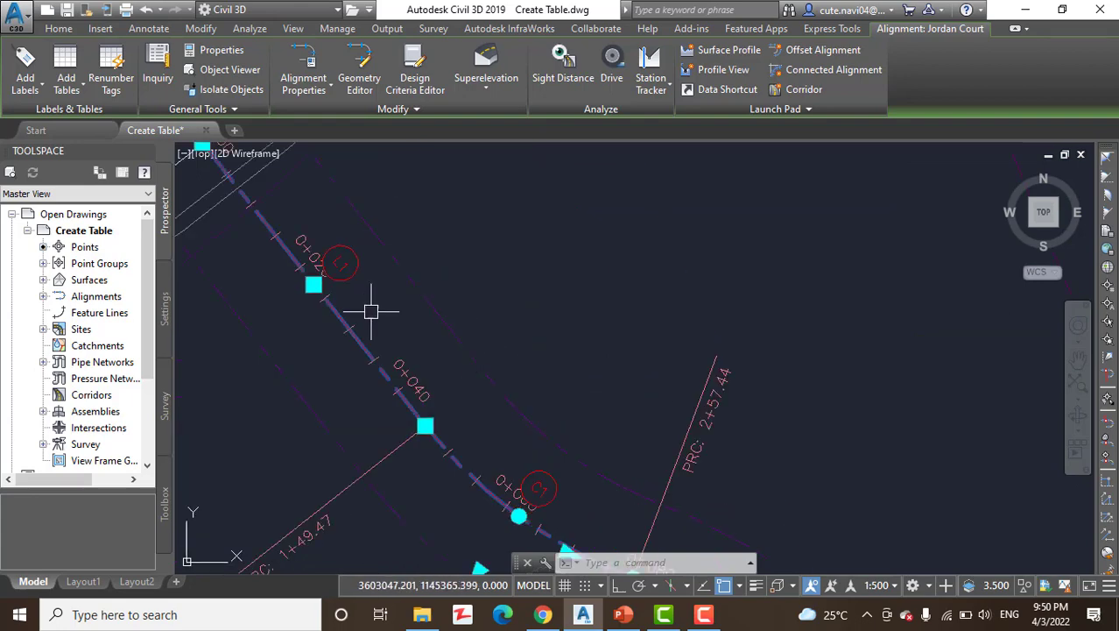
scroll(368, 324, down, 2)
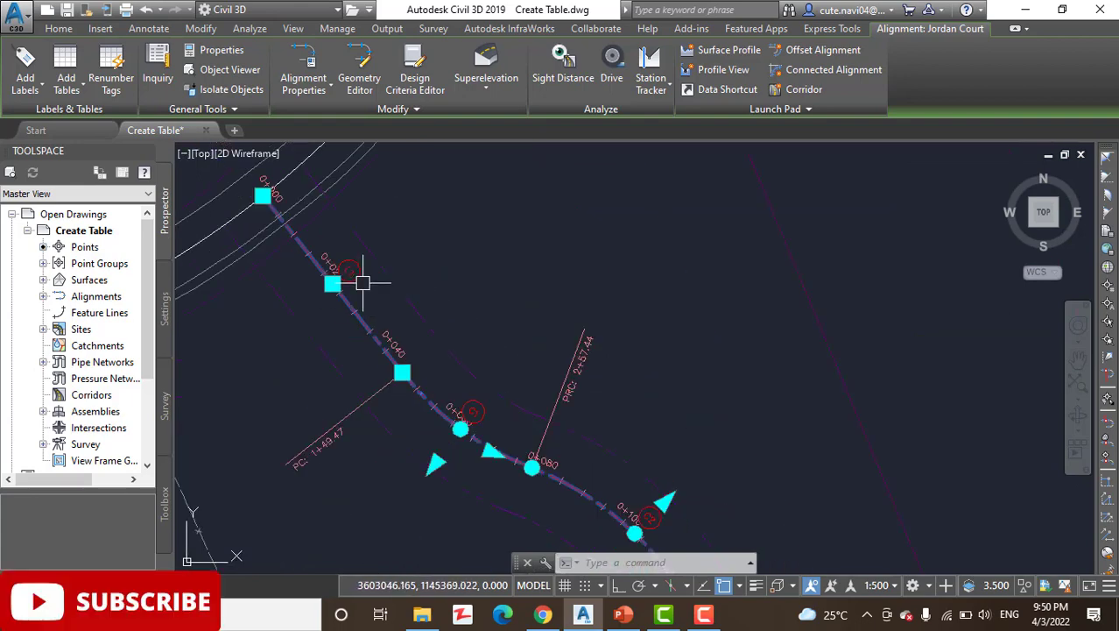
scroll(363, 329, down, 3)
middle_drag(565, 380, 240, 300)
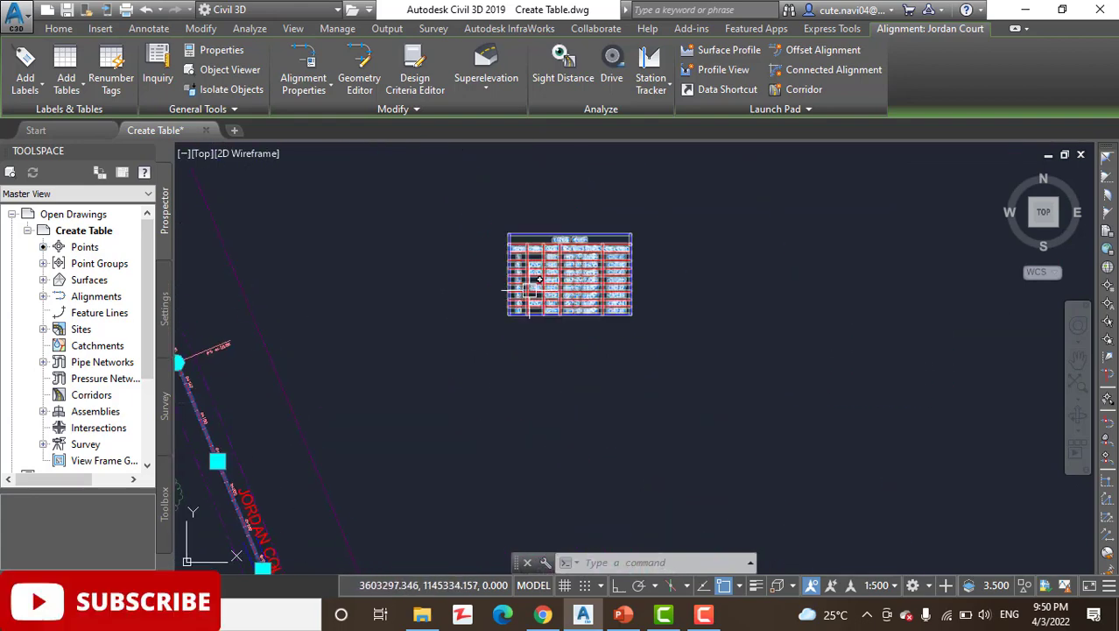
scroll(495, 250, up, 5)
middle_drag(576, 265, 445, 305)
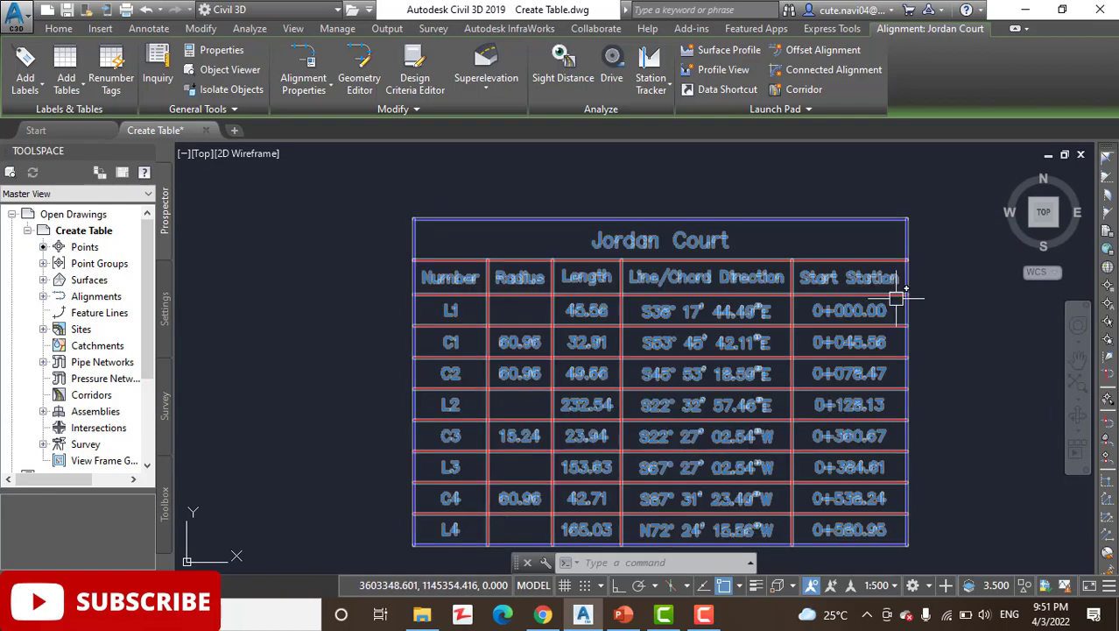
middle_drag(387, 380, 510, 304)
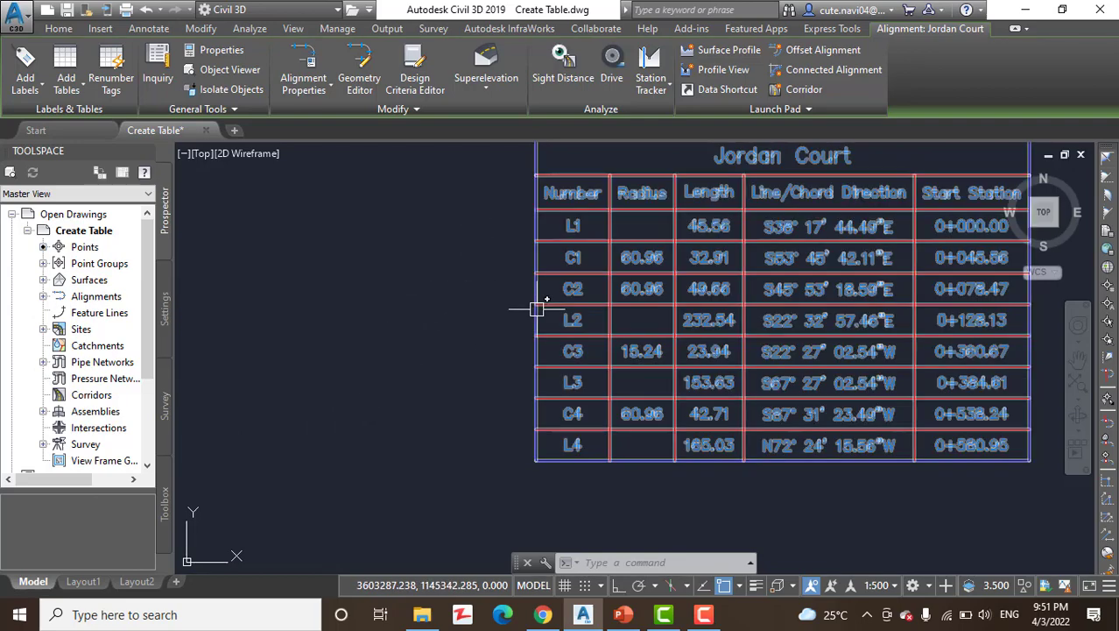
scroll(475, 426, down, 5)
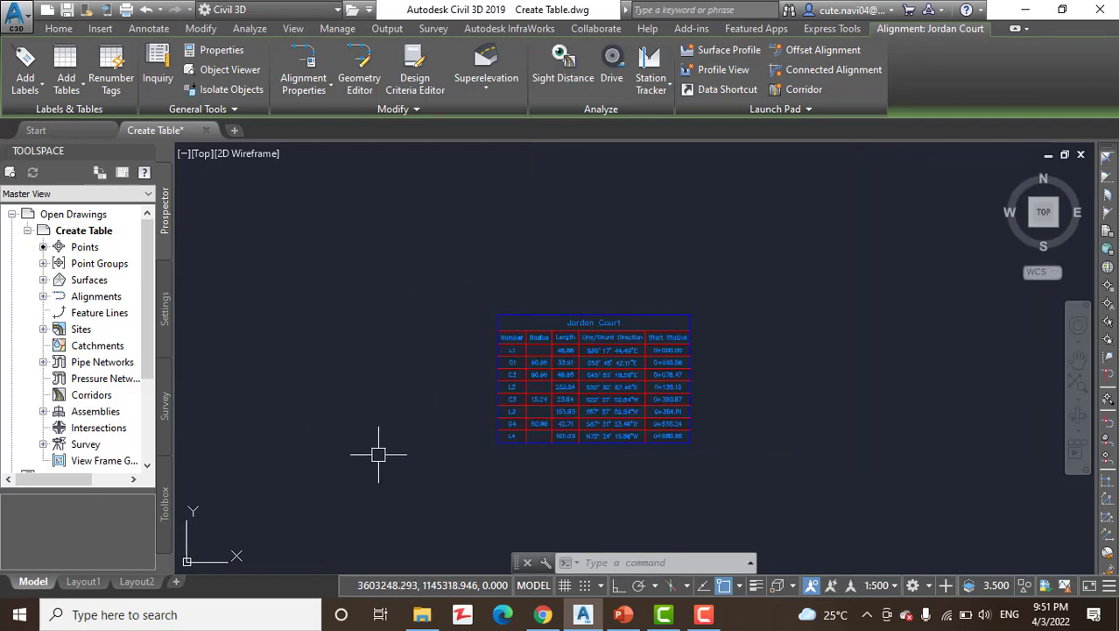
middle_drag(375, 450, 658, 355)
scroll(581, 377, up, 3)
scroll(580, 376, up, 2)
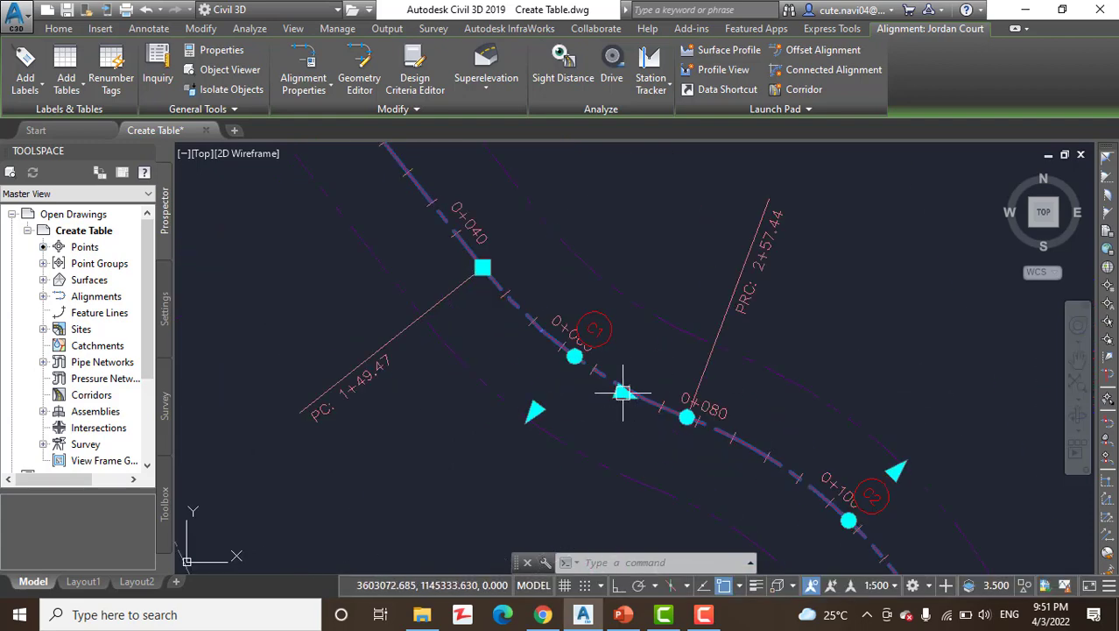
middle_drag(607, 337, 475, 223)
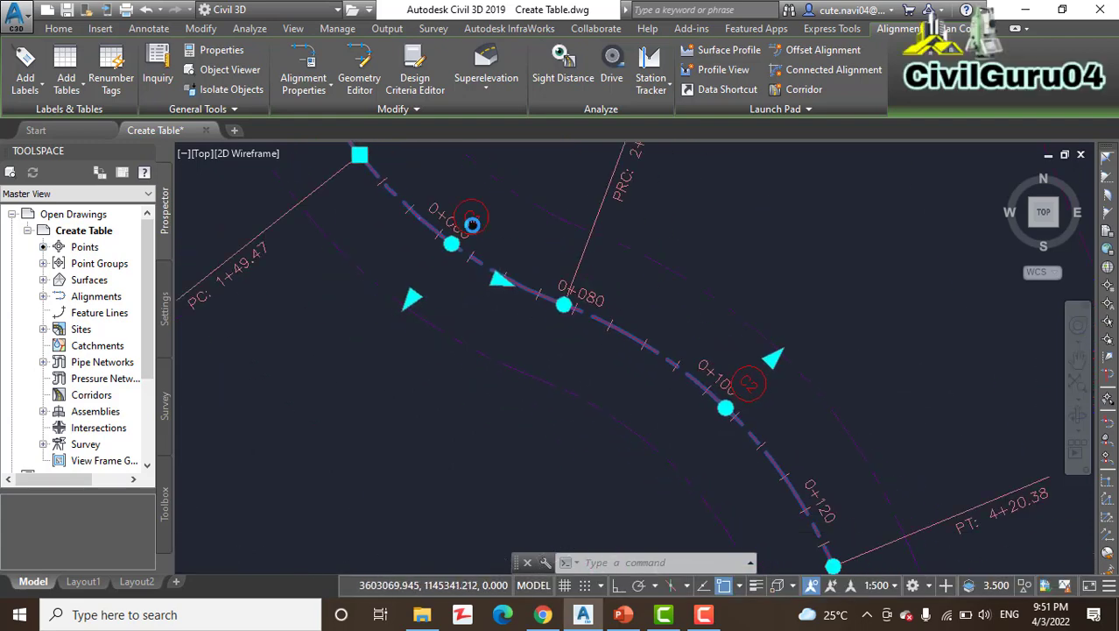
middle_drag(740, 405, 502, 249)
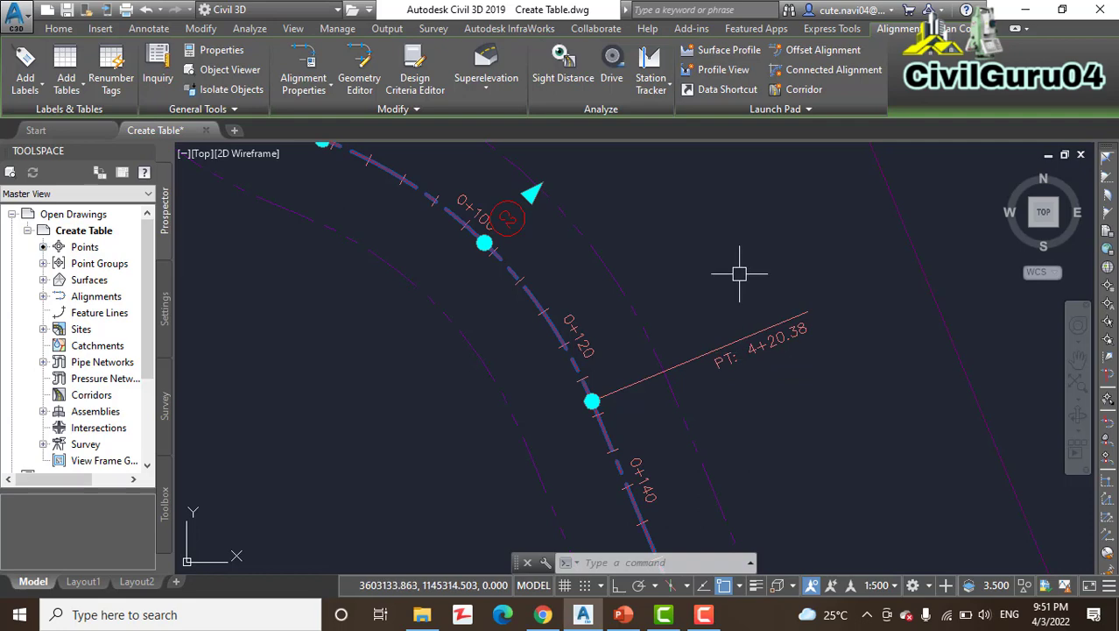
scroll(740, 271, down, 3)
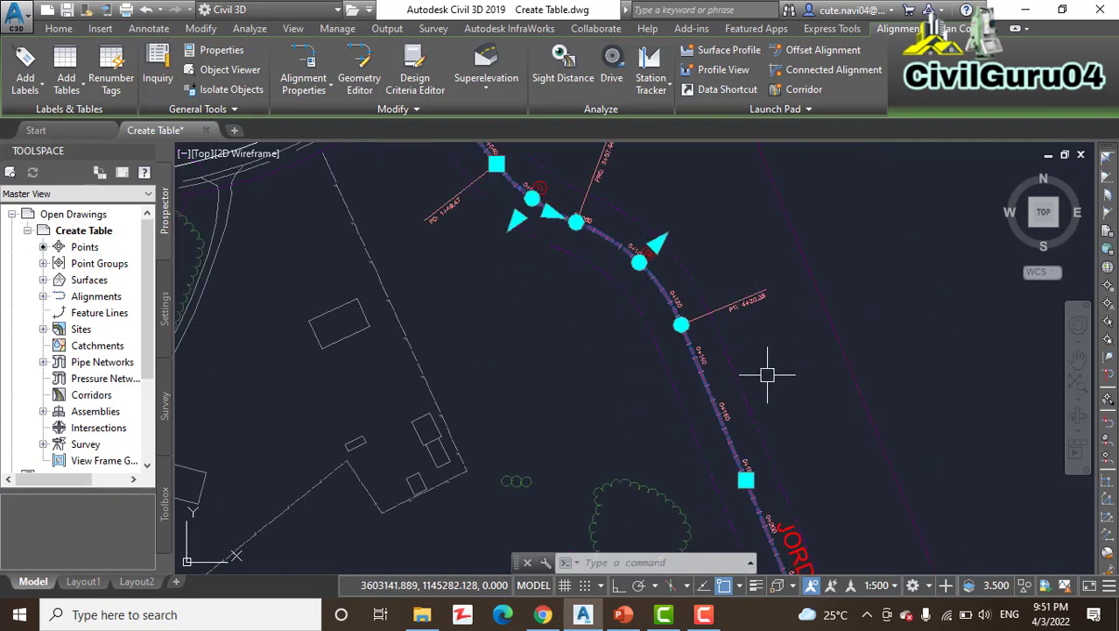
scroll(767, 378, down, 2)
middle_drag(770, 377, 502, 294)
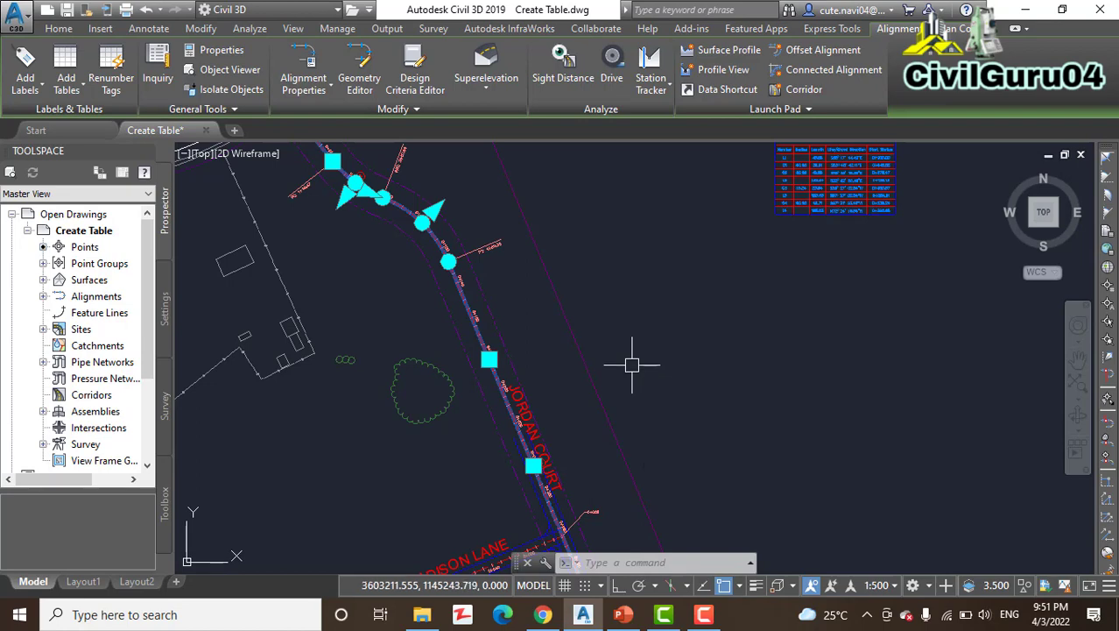
mouse_move(631, 364)
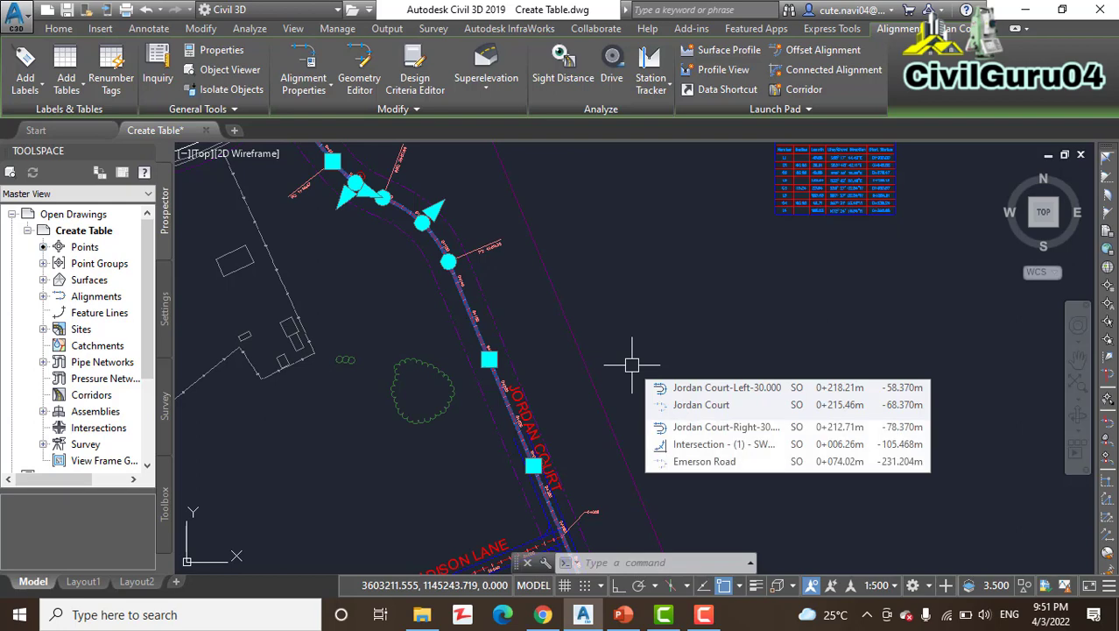
- Clear the alignment selection and minimize Civil 3D to the desktop
key(Escape)
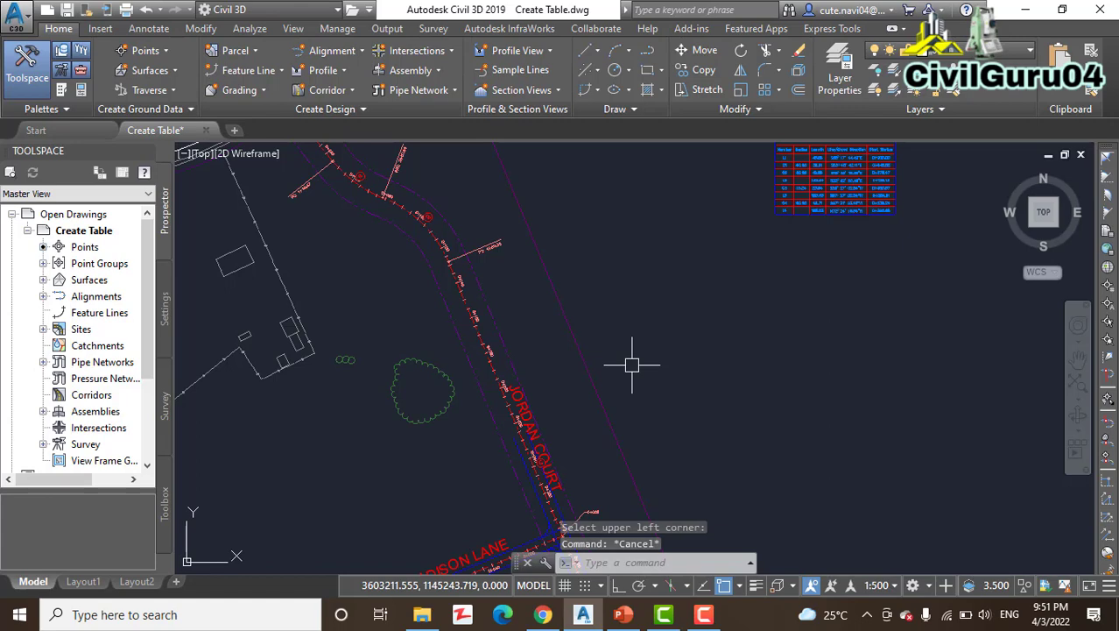
click(1027, 10)
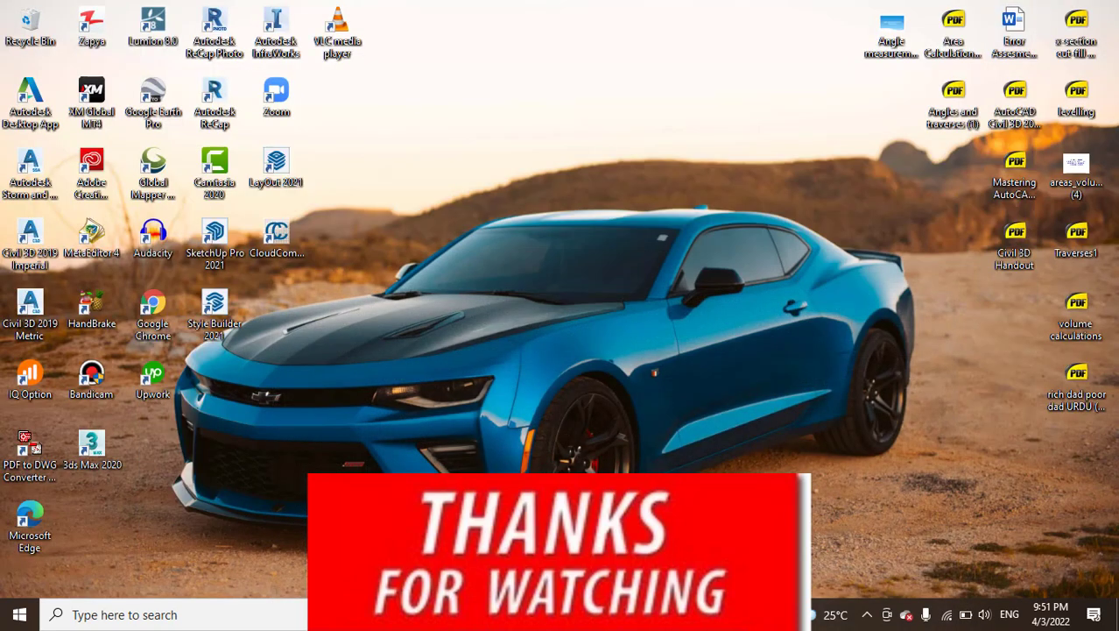